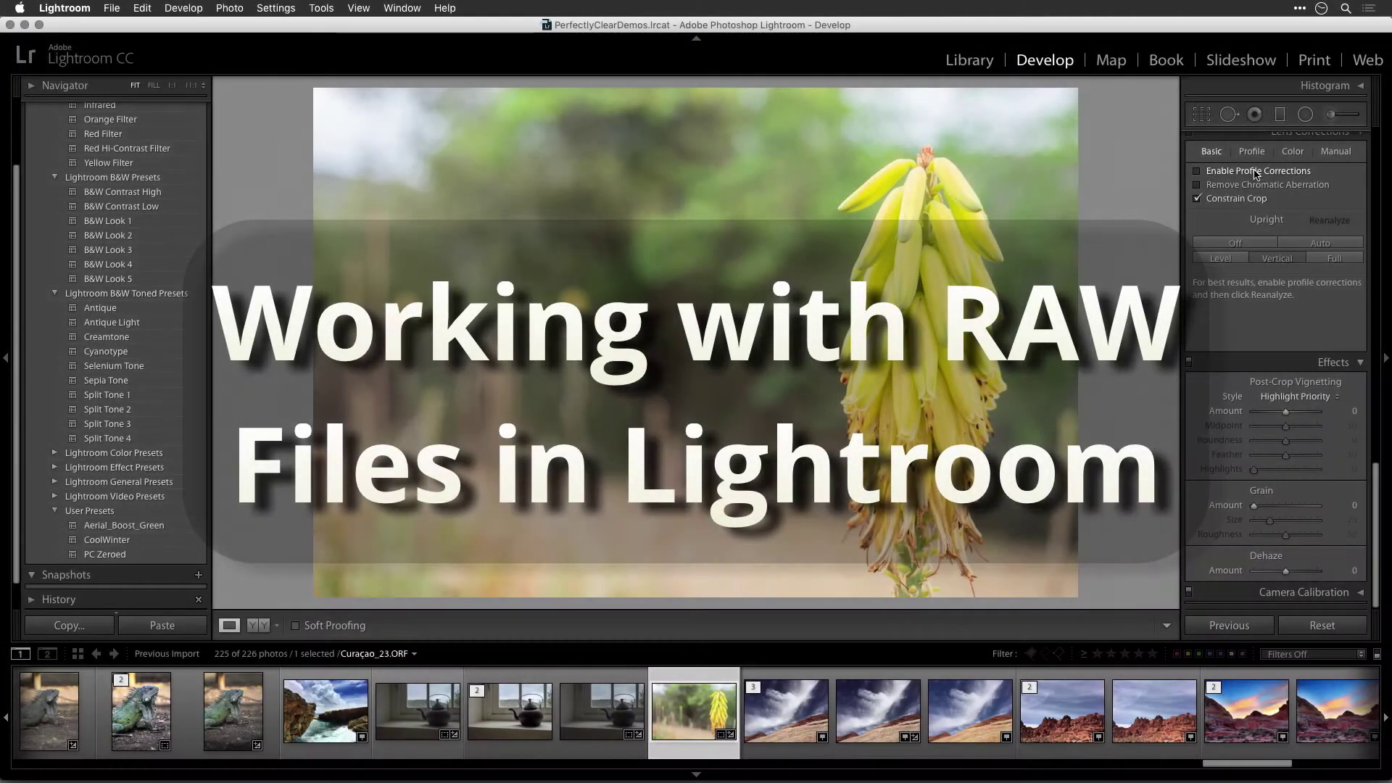
Step: Reset the aloe photo's Highlights to zero and raise Exposure to +0.23
scroll(1257, 174, "up", 15)
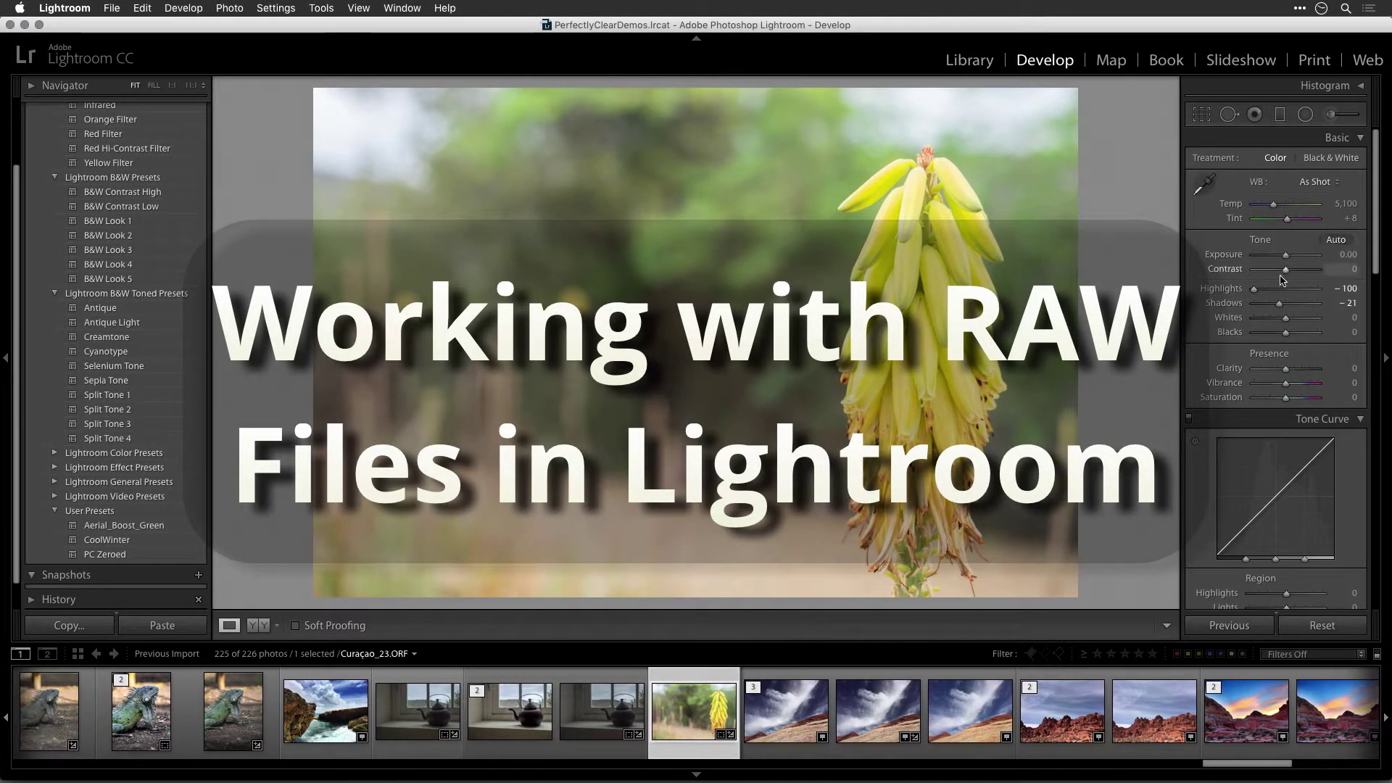
double_click(1257, 290)
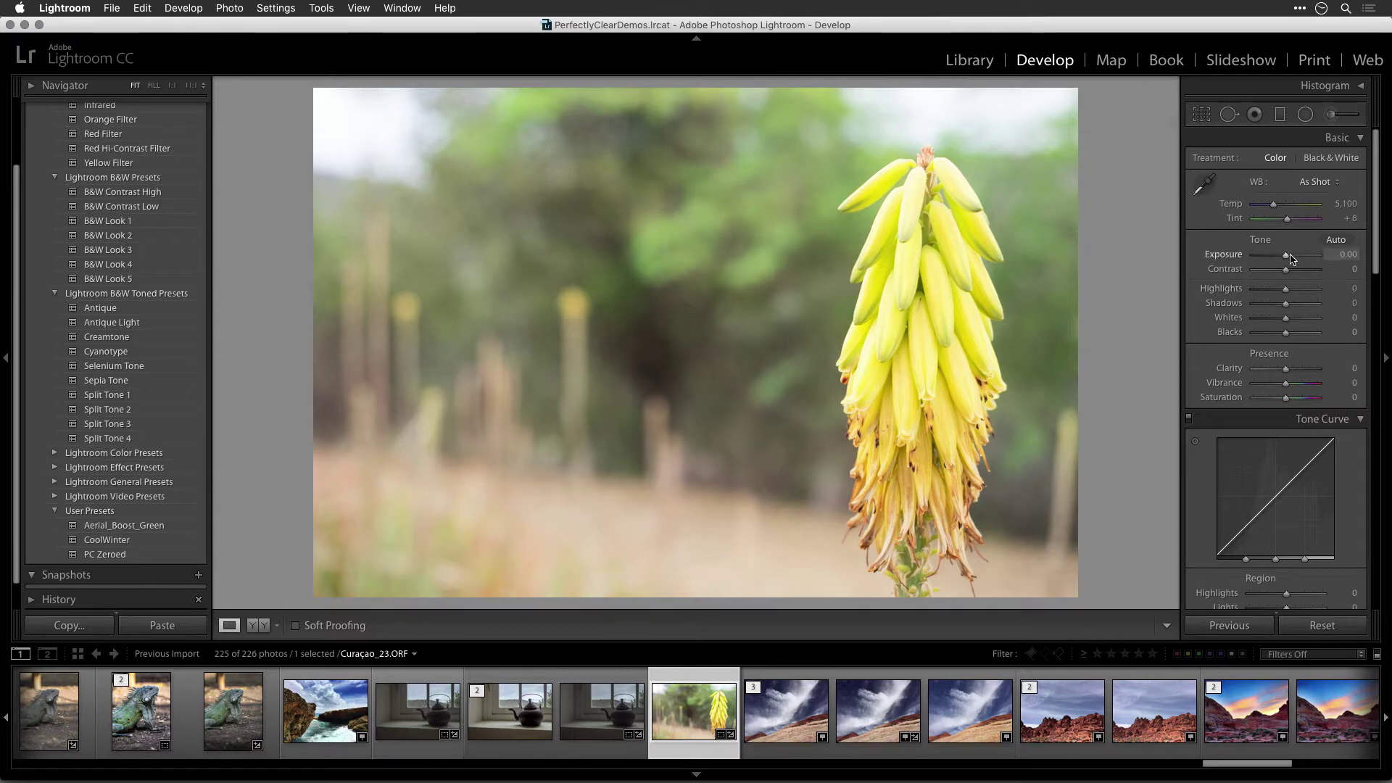
left_click_drag(1286, 255, 1289, 259)
Step: Send the aloe photo to Perfectly Clear with Edit in PerfectlyClearLR
scroll(1276, 363, "down", 10)
left_click(230, 8)
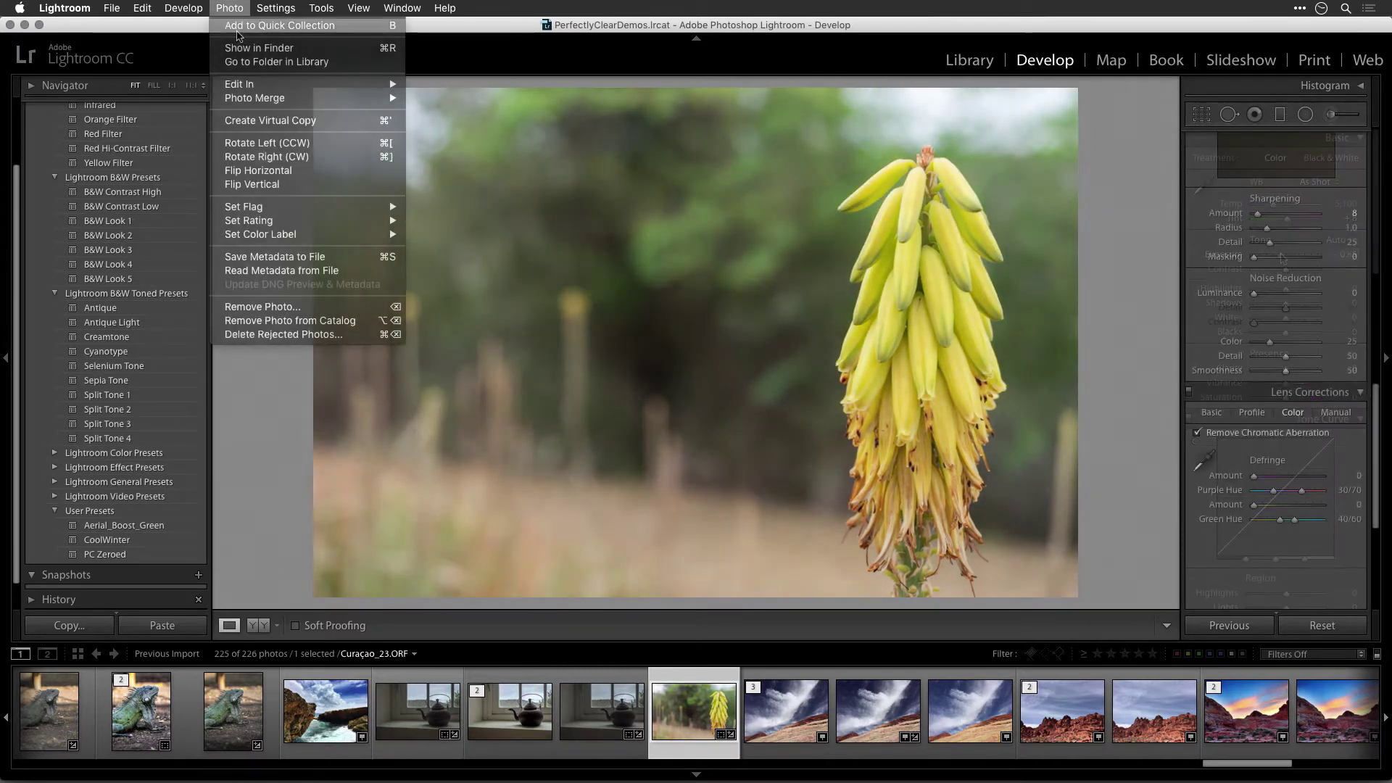
mouse_move(327, 84)
left_click(447, 102)
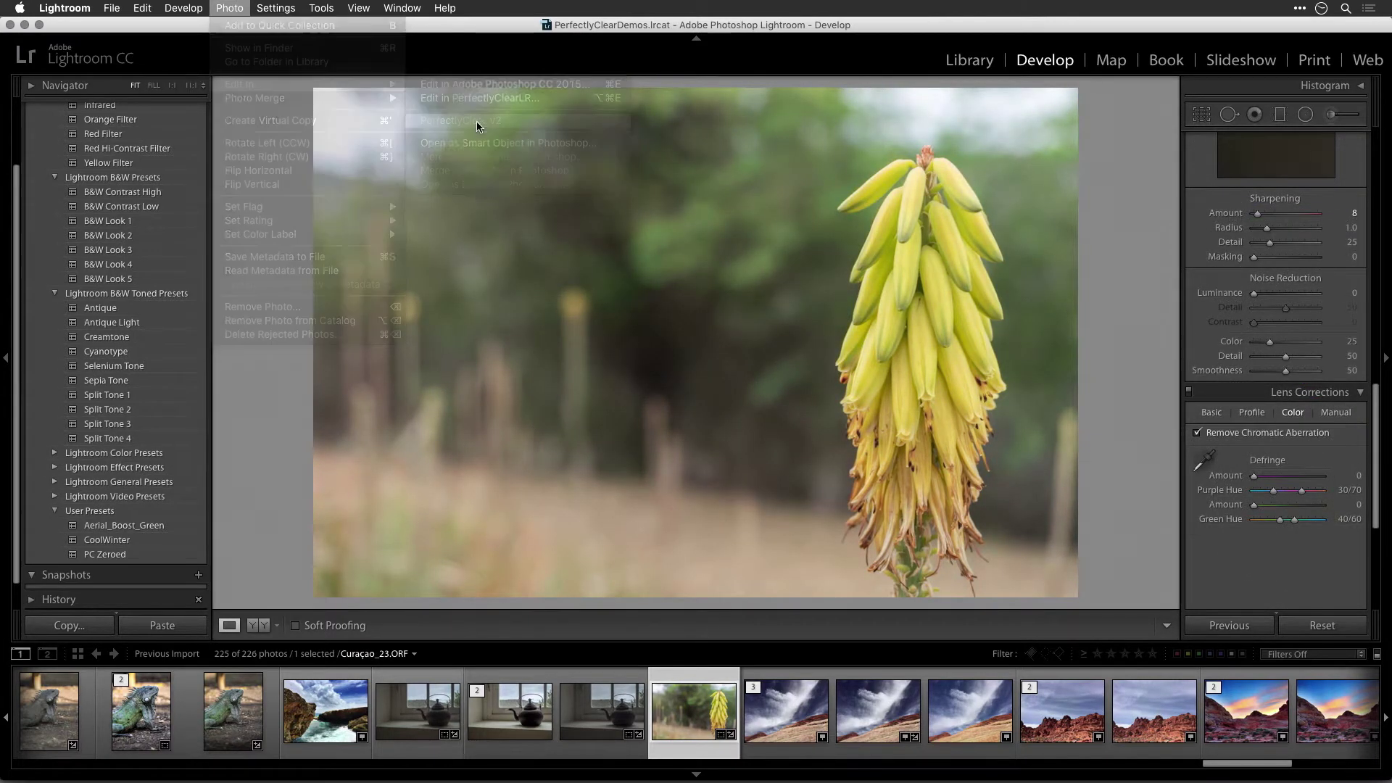
left_click(695, 525)
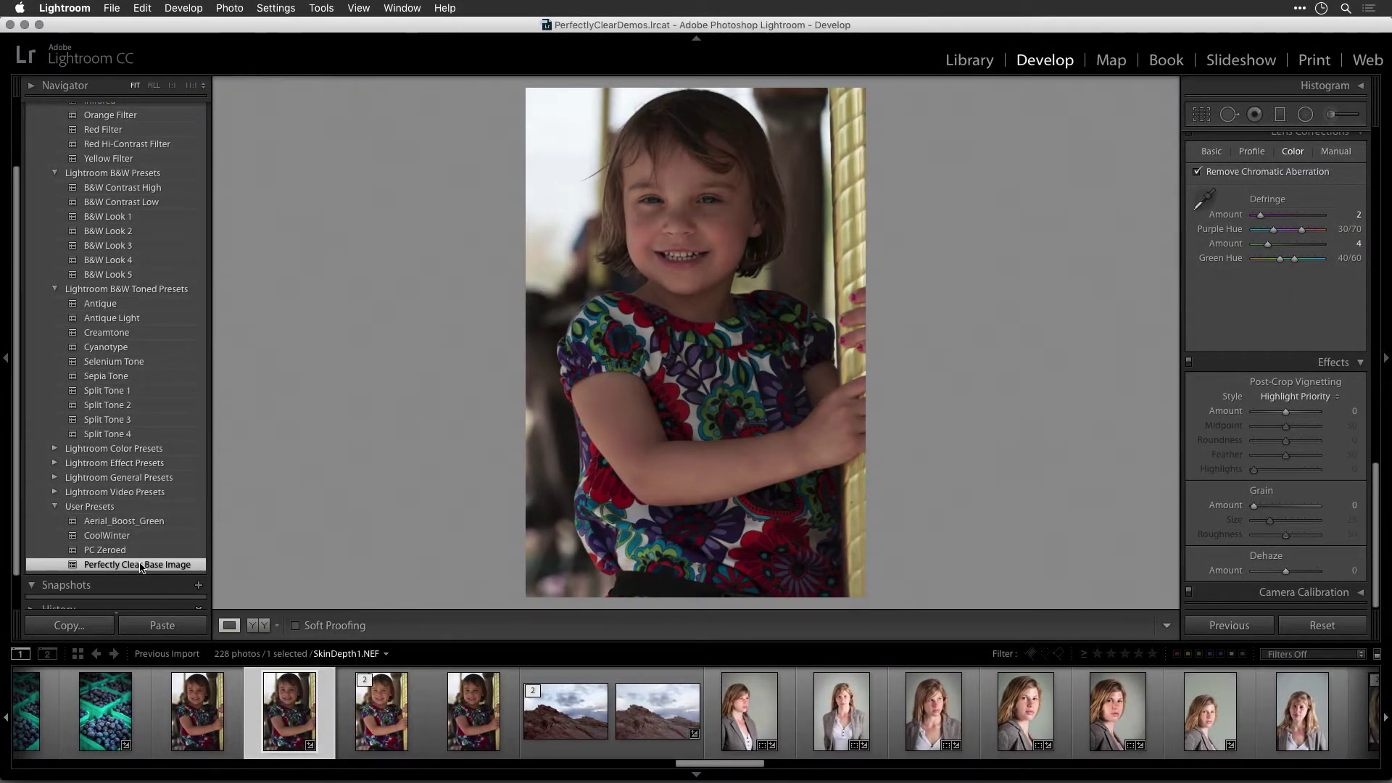
Step: Send the girl's portrait to Perfectly Clear with Photo > Edit In > Edit in PerfectlyClearLR
left_click(229, 8)
mouse_move(263, 88)
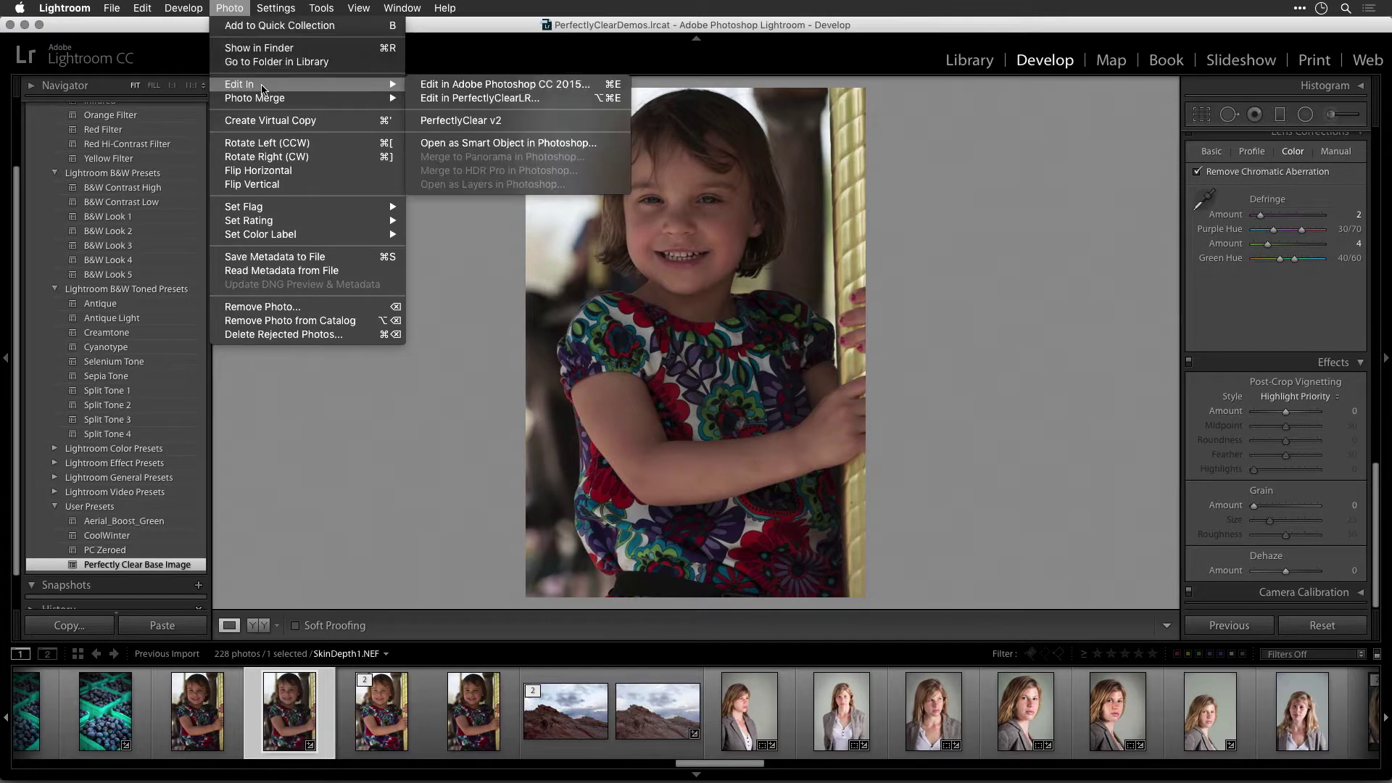
left_click(440, 99)
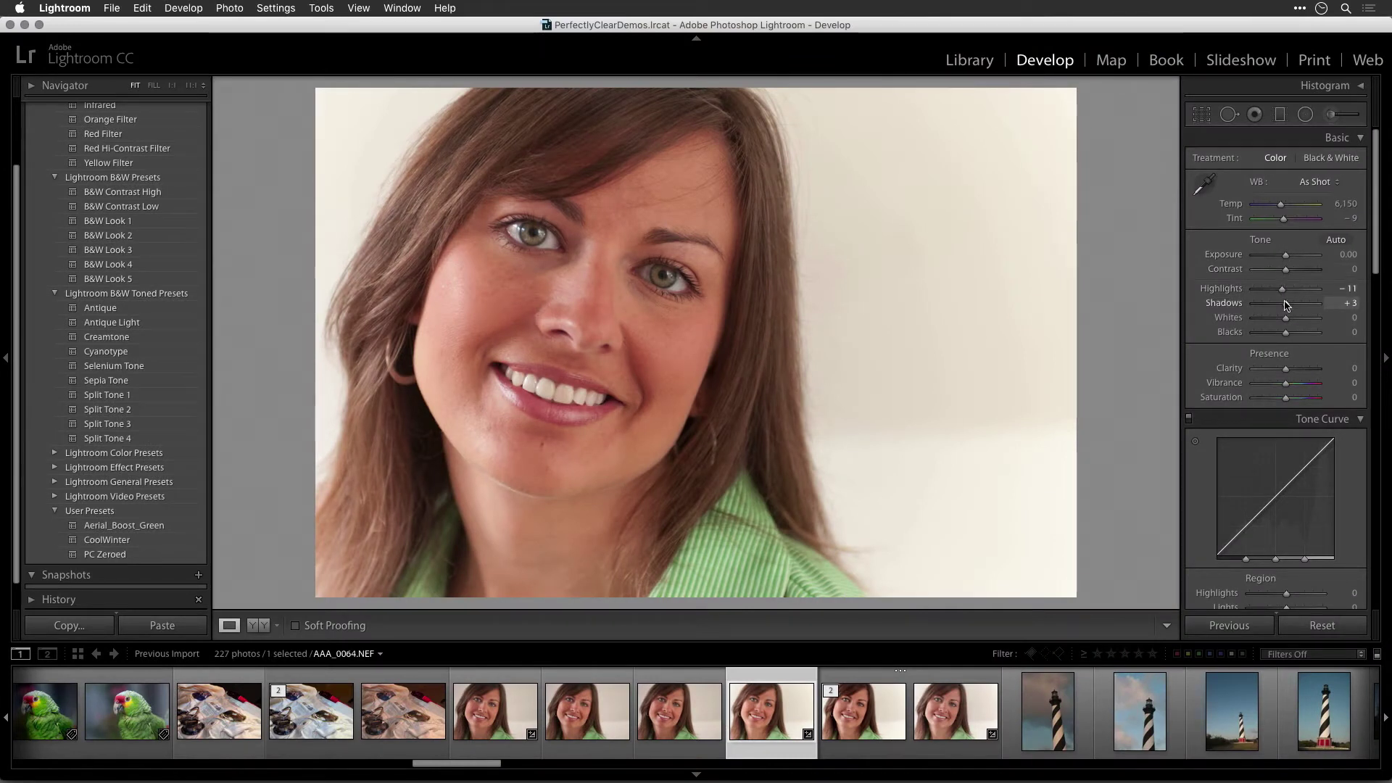
Step: Zero the portrait's Shadows, set Vibrance to -7, and tighten the crop from the bottom
double_click(1285, 303)
scroll(1286, 304, "down", 4)
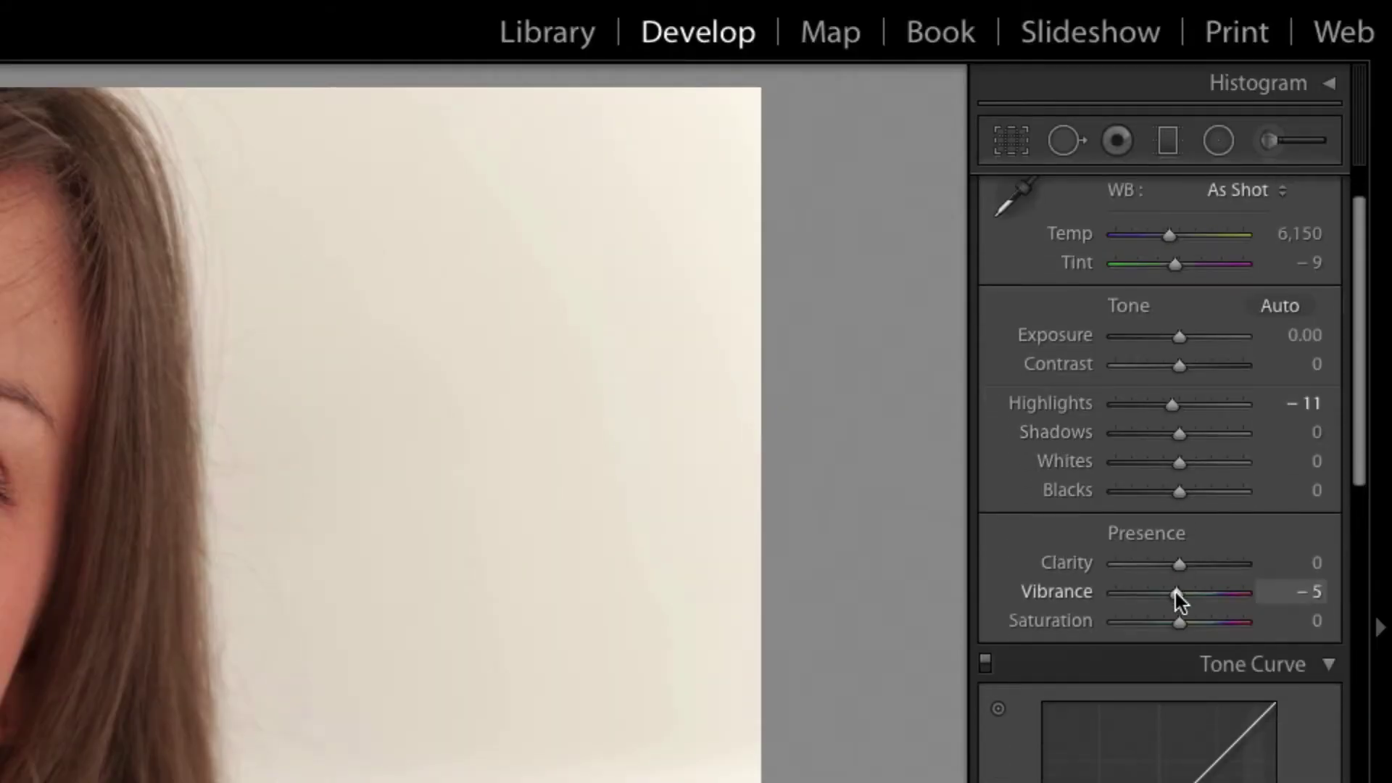
left_click_drag(1176, 593, 1172, 593)
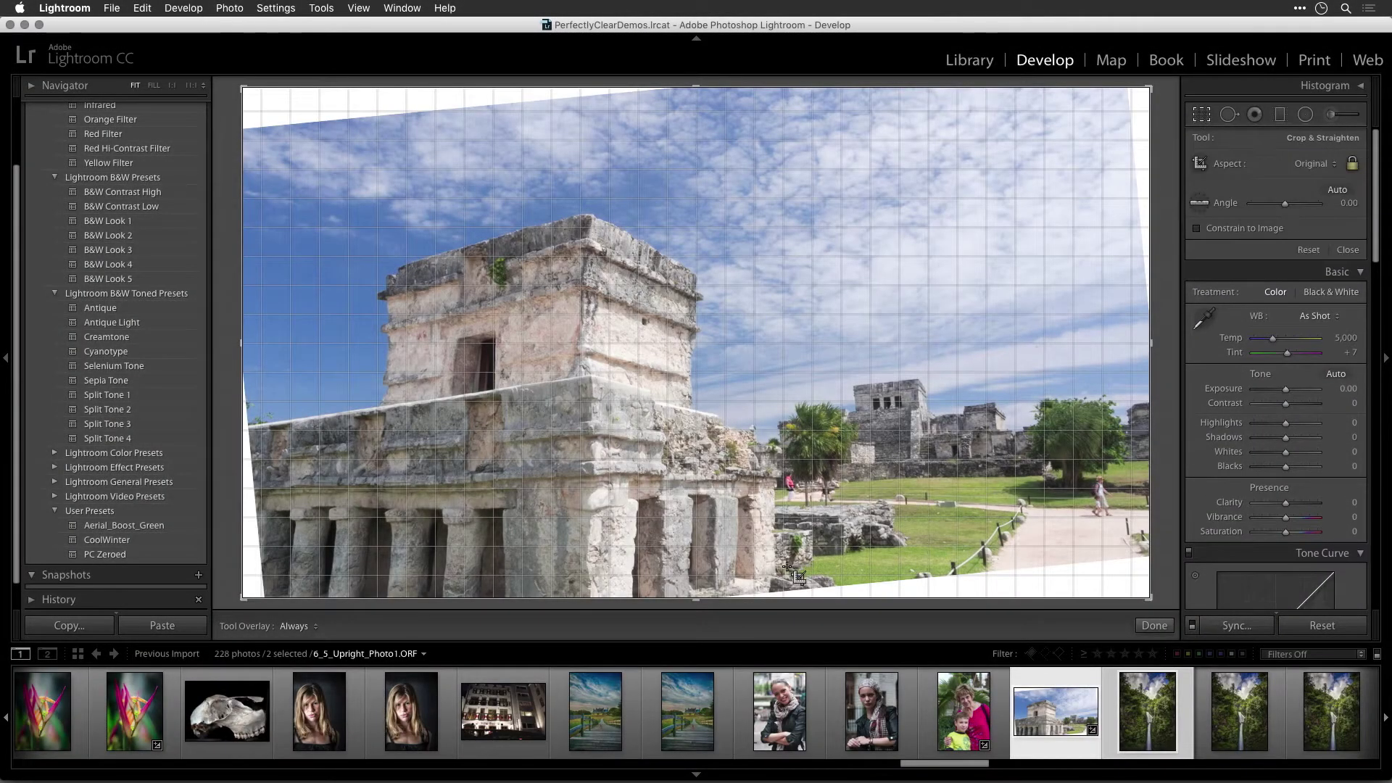
left_click_drag(697, 601, 698, 573)
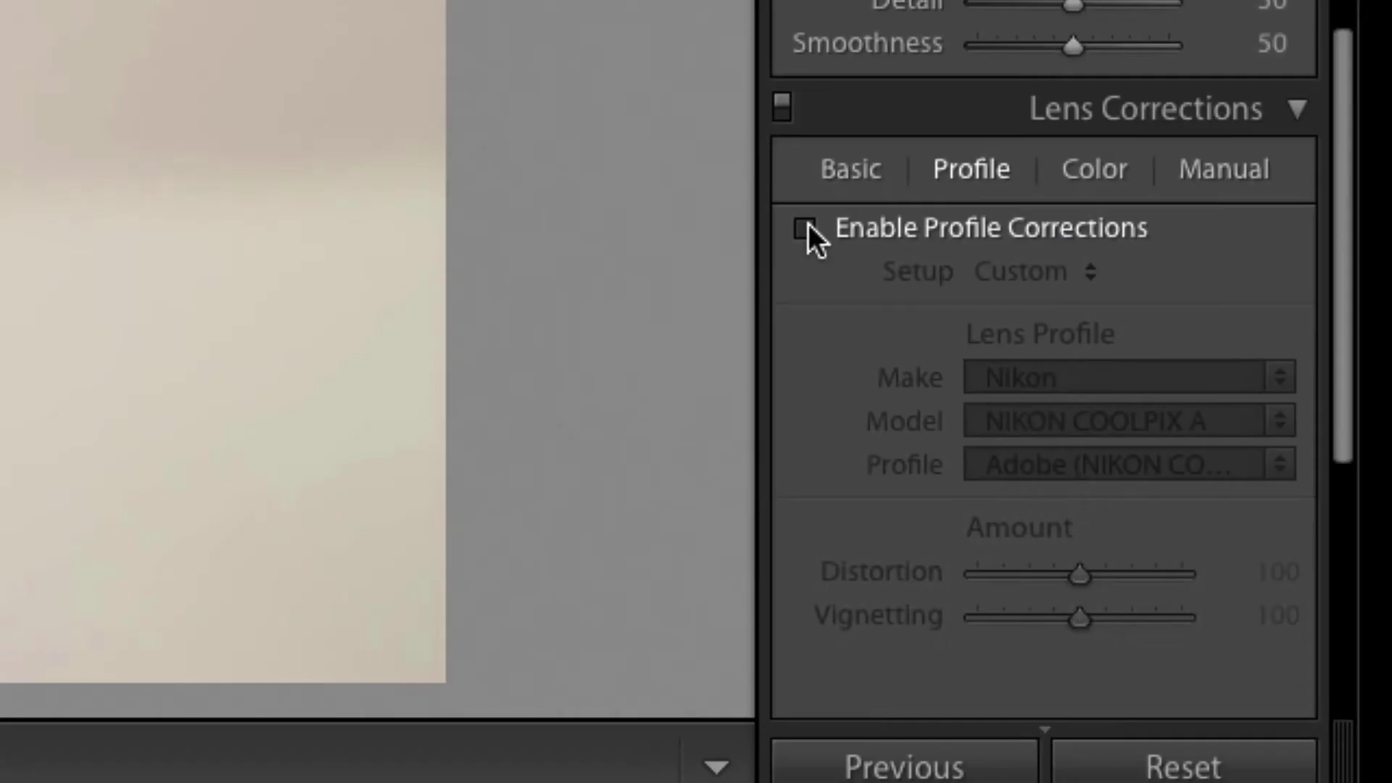
Step: Enable lens profile corrections, comparing the before and after views
left_click(805, 229)
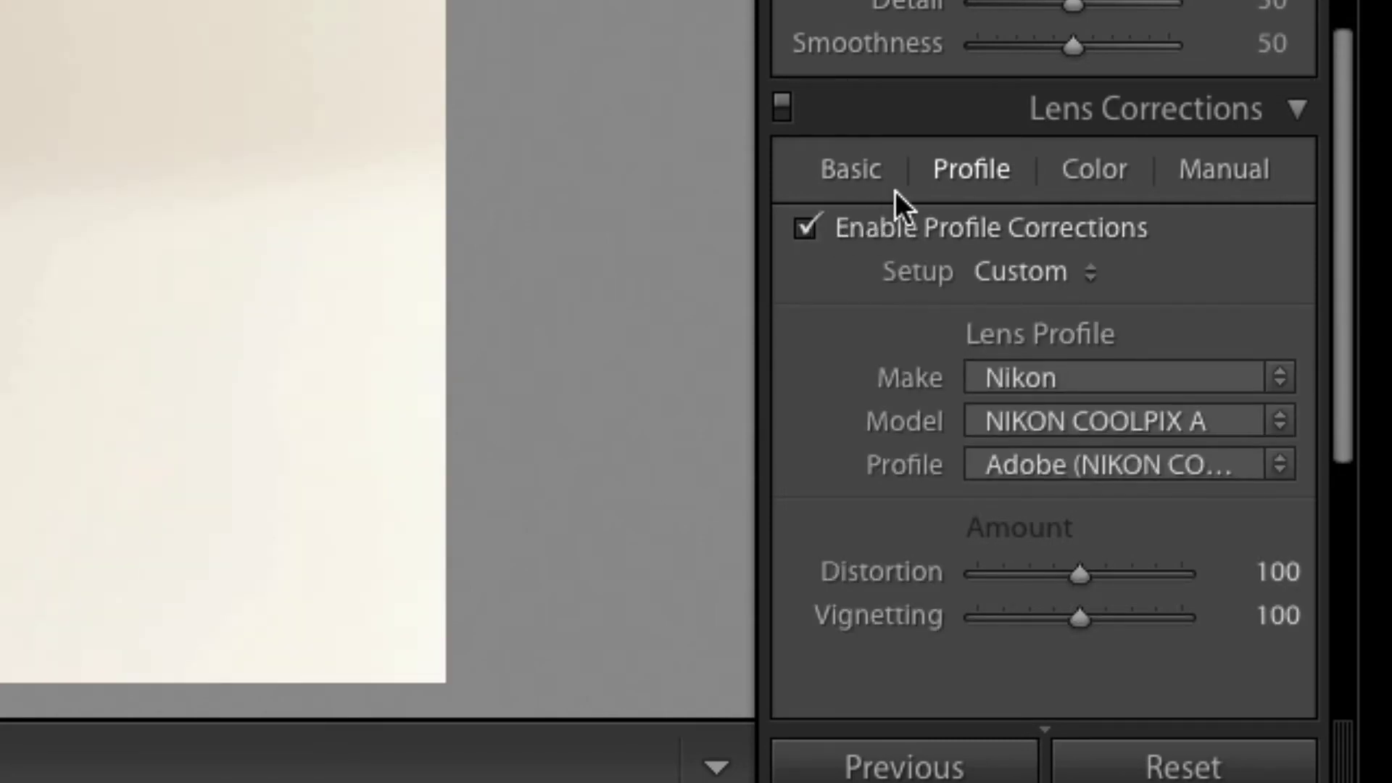
left_click(805, 228)
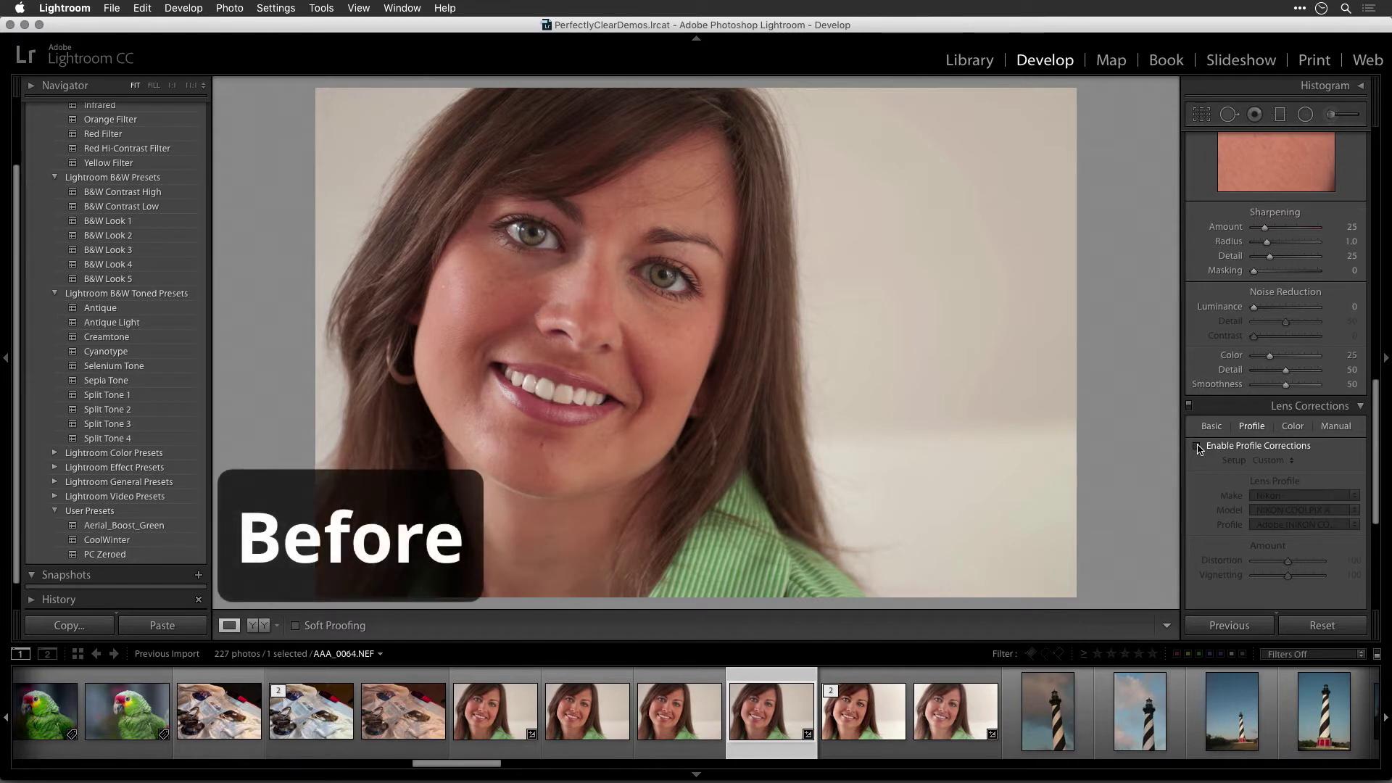
left_click(1198, 446)
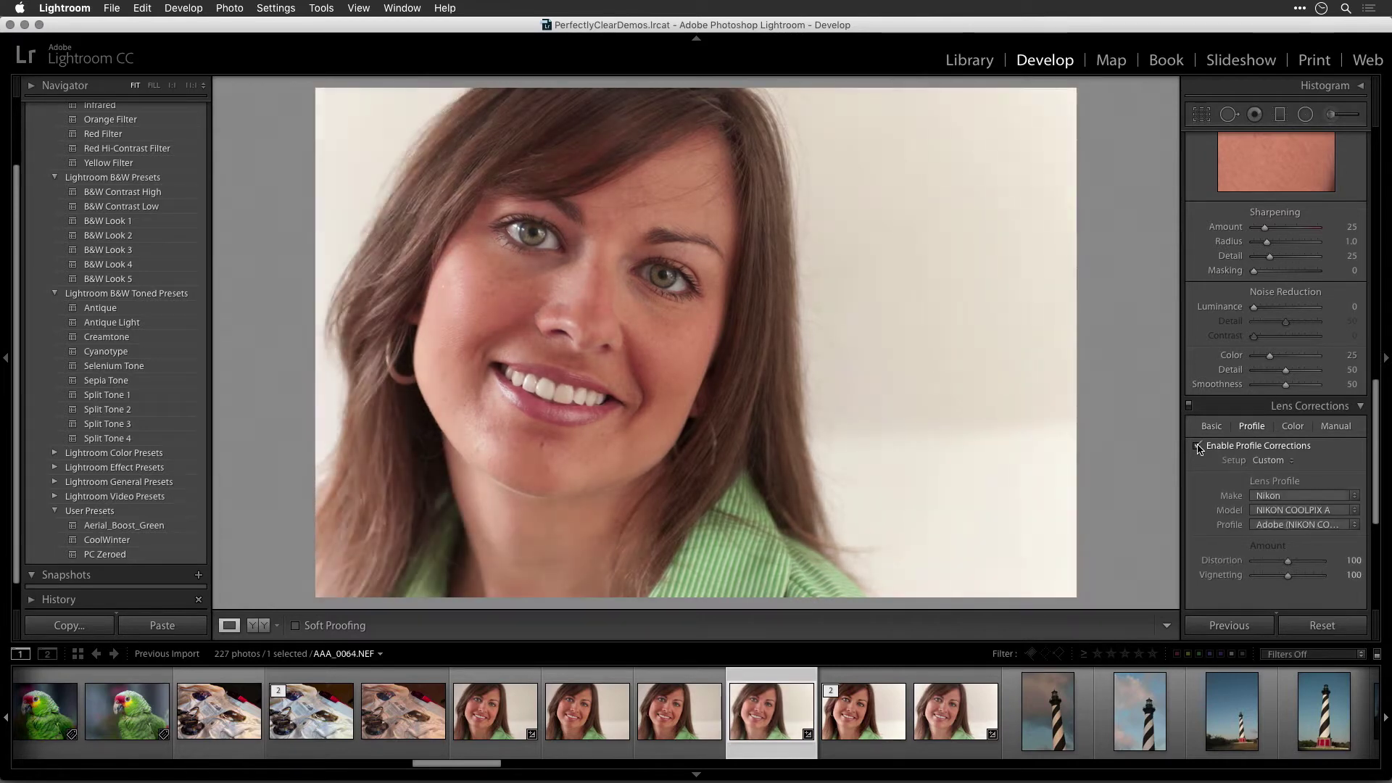
Step: Apply Upright Level correction to the ruins photo and remove chromatic aberration
left_click(1293, 425)
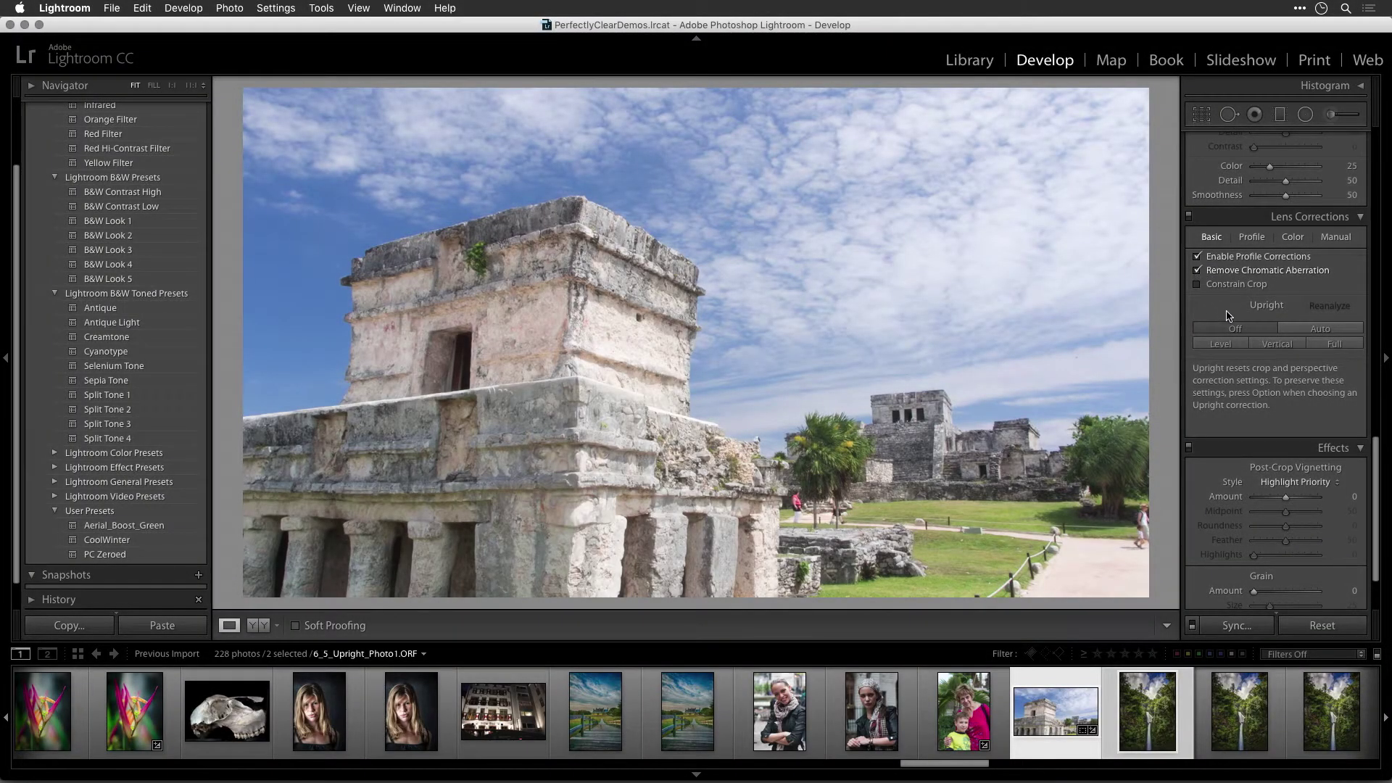
left_click(1312, 332)
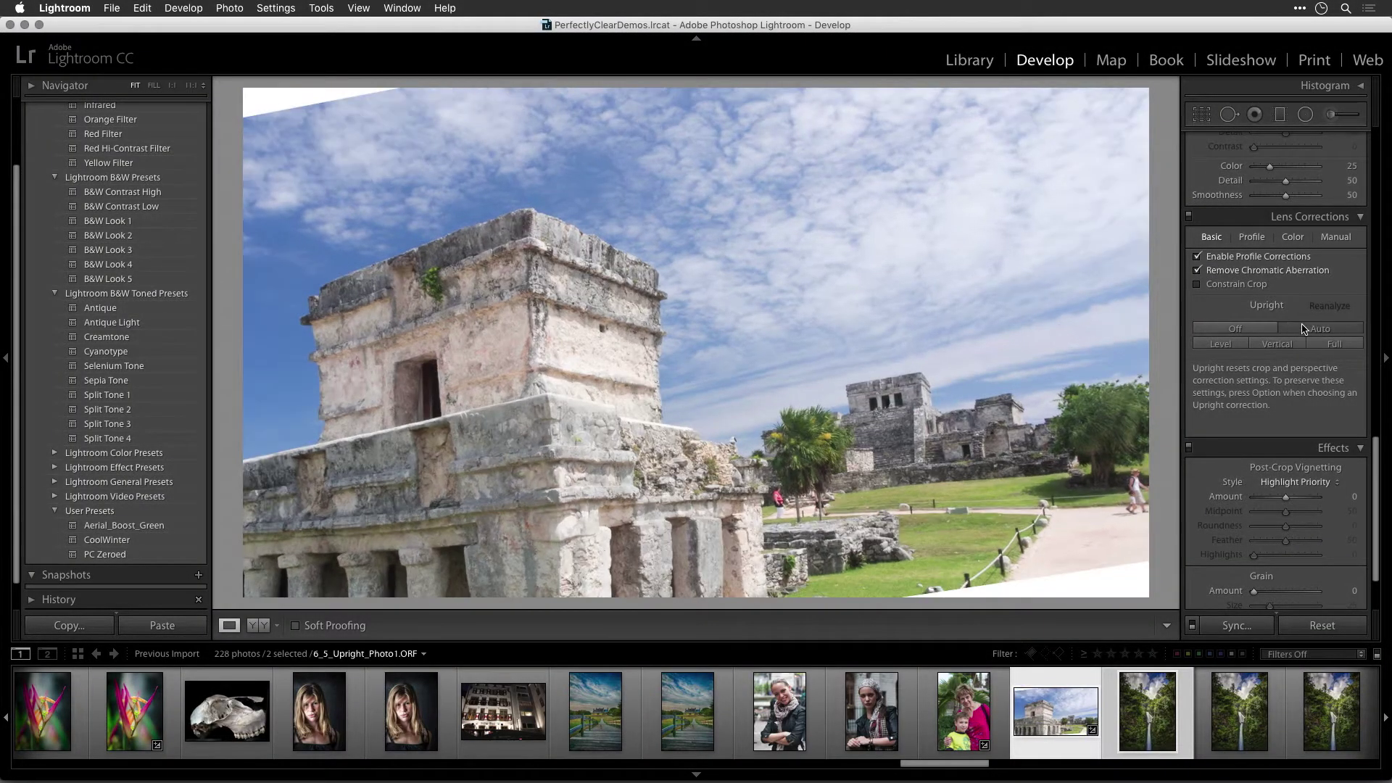
left_click(1221, 344)
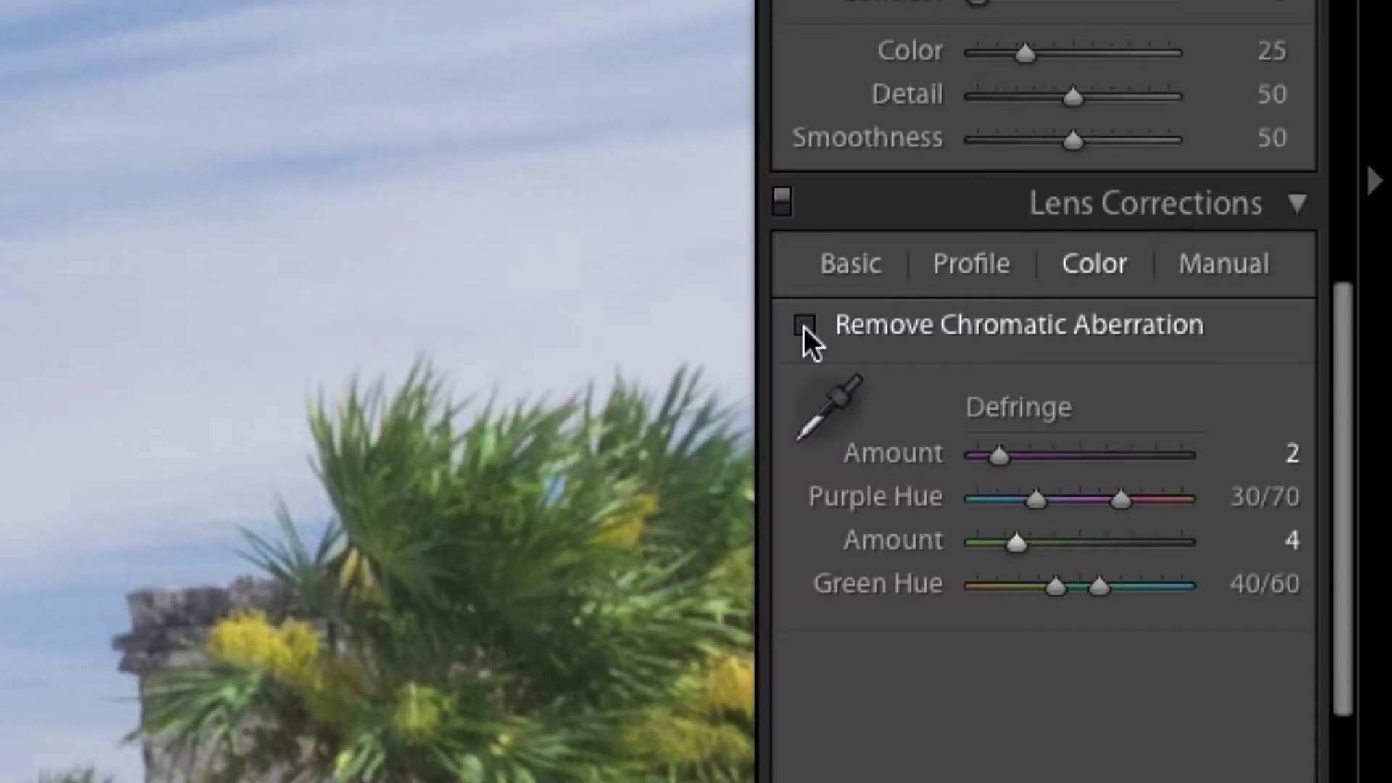
left_click(804, 326)
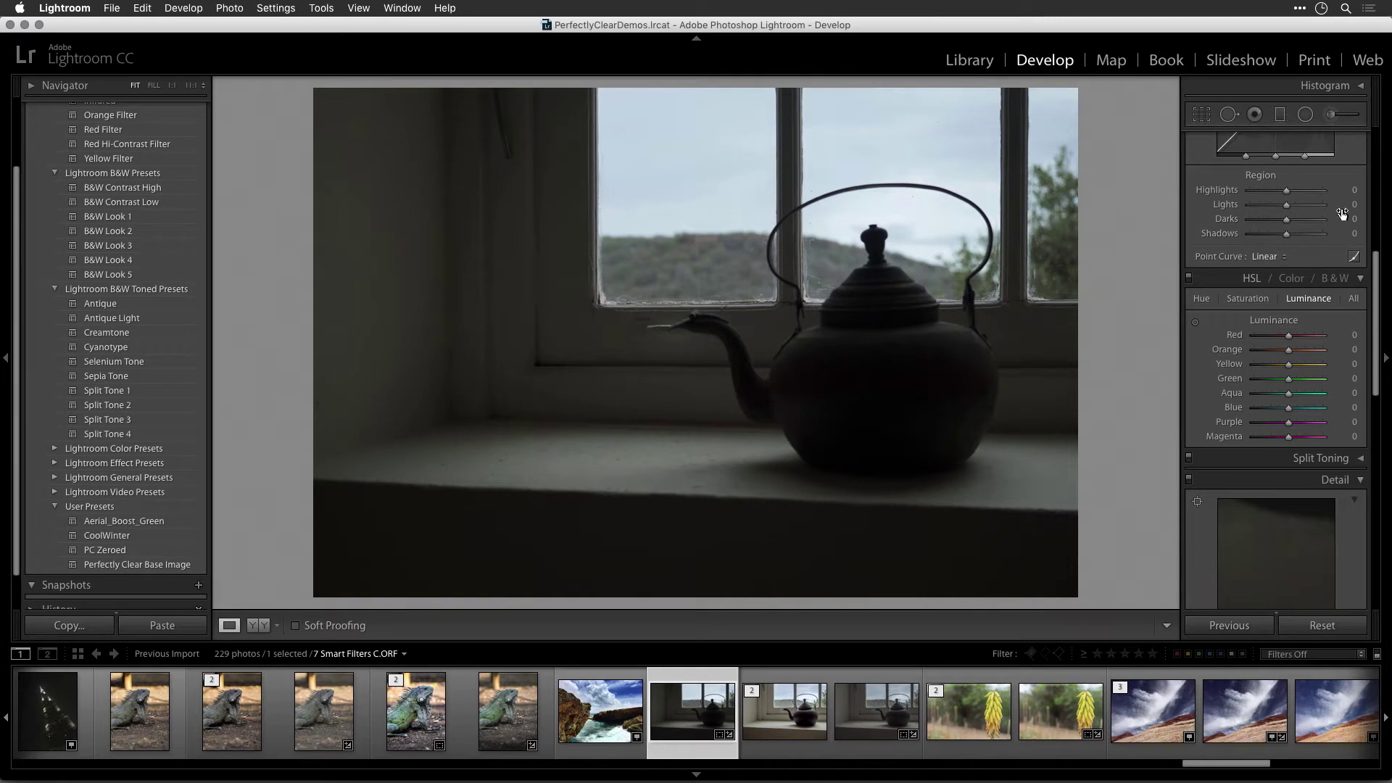
Step: Darken the teapot photo's Exposure to -0.85 and cut Vibrance to -41
scroll(1342, 214, "up", 10)
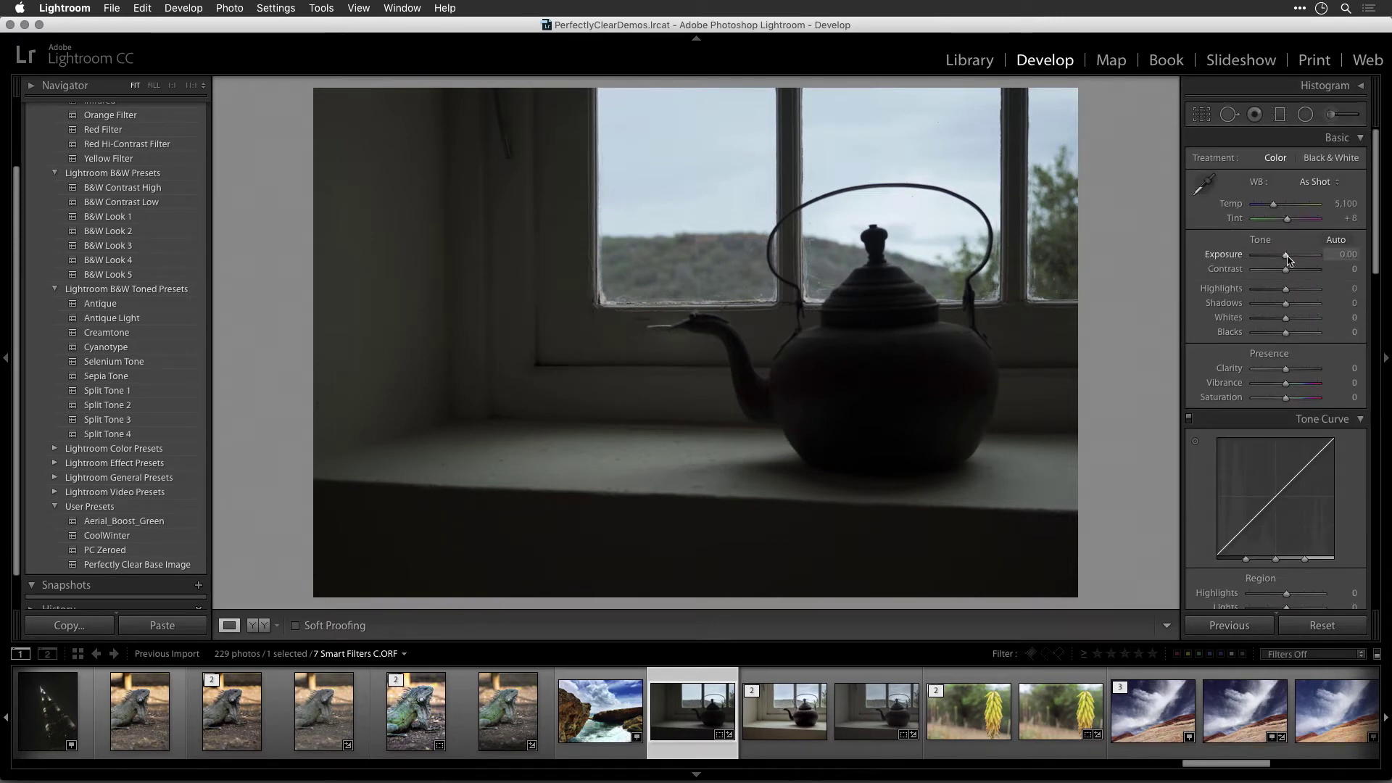
left_click_drag(1287, 260, 1300, 317)
scroll(1303, 326, "down", 1)
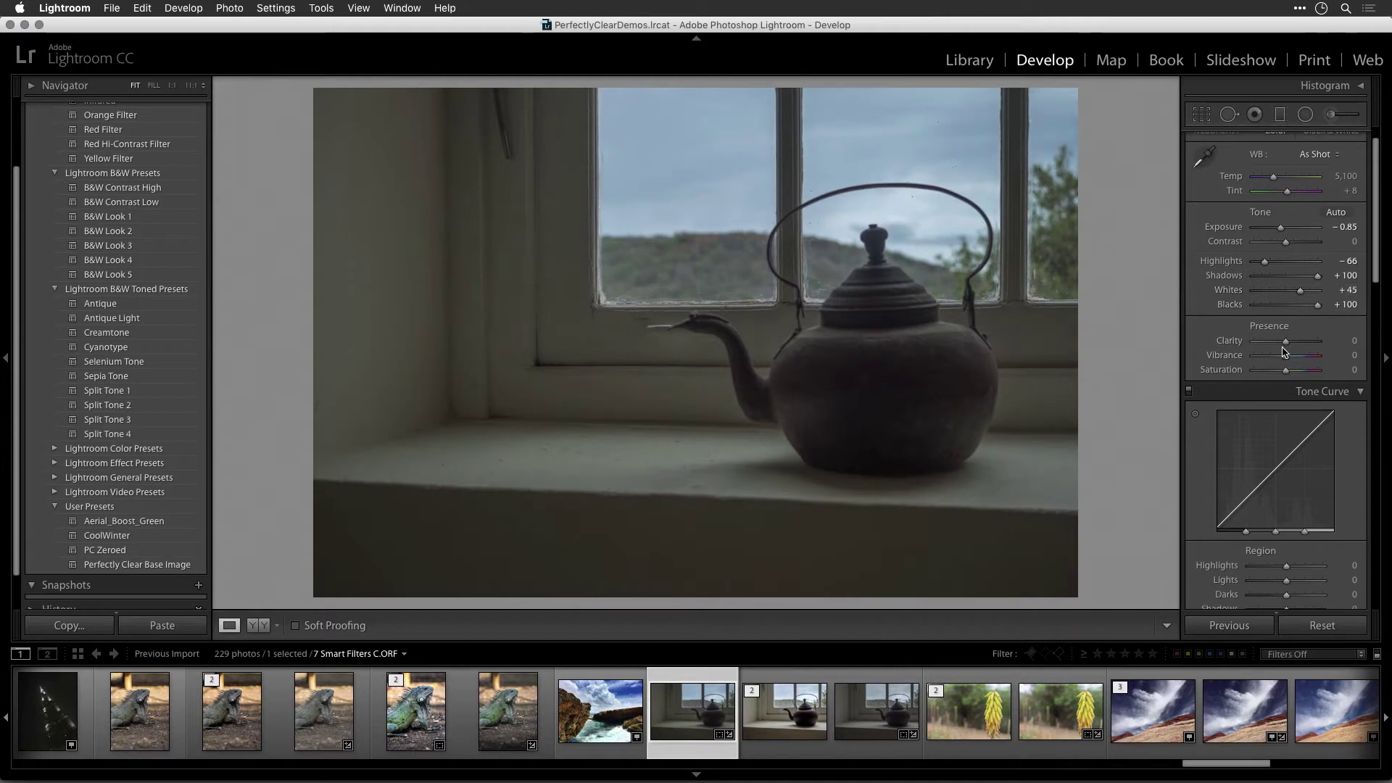
mouse_move(1285, 356)
left_mouse_down()
mouse_move(1272, 356)
mouse_move(1284, 340)
left_mouse_up()
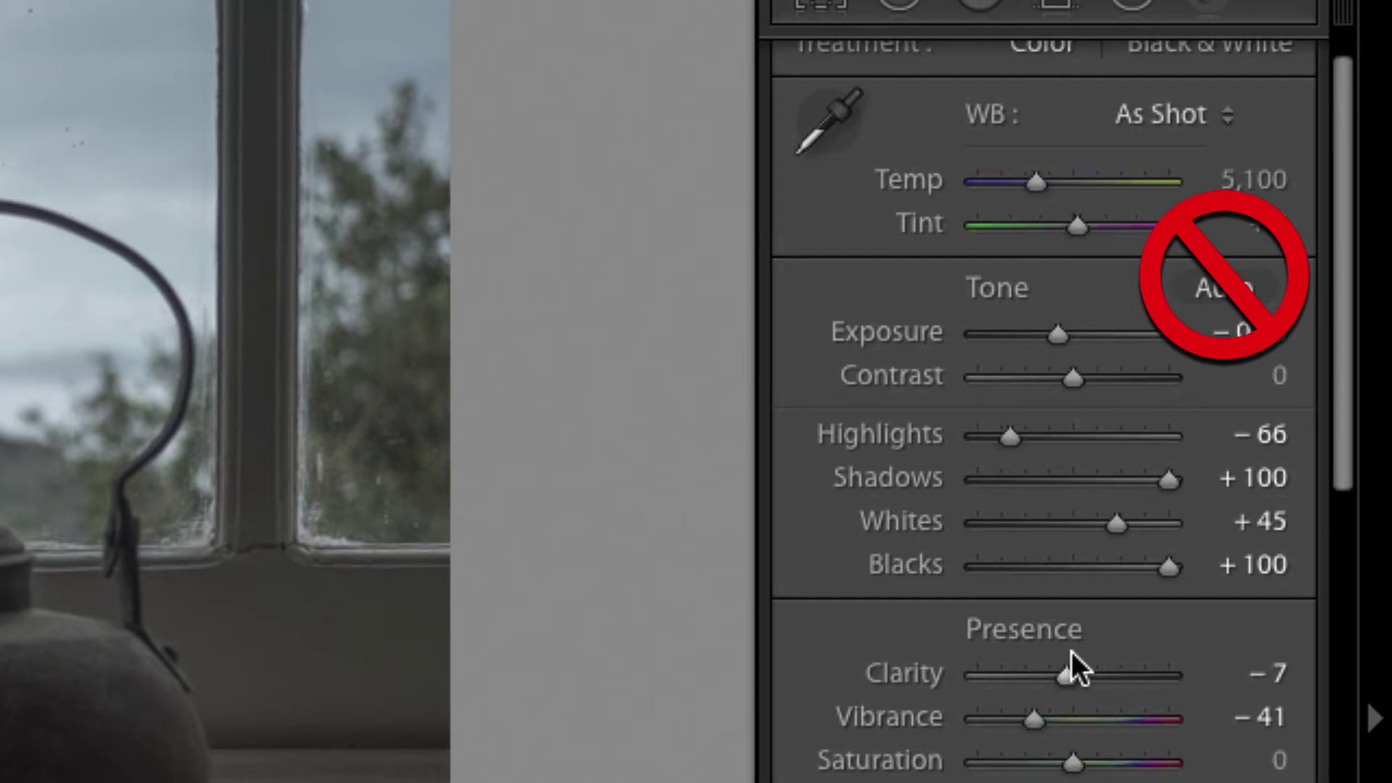
Step: Lower the kettle photo's Clarity to −21 and raise Dehaze on the ruins photo
scroll(1071, 652, "up", 1)
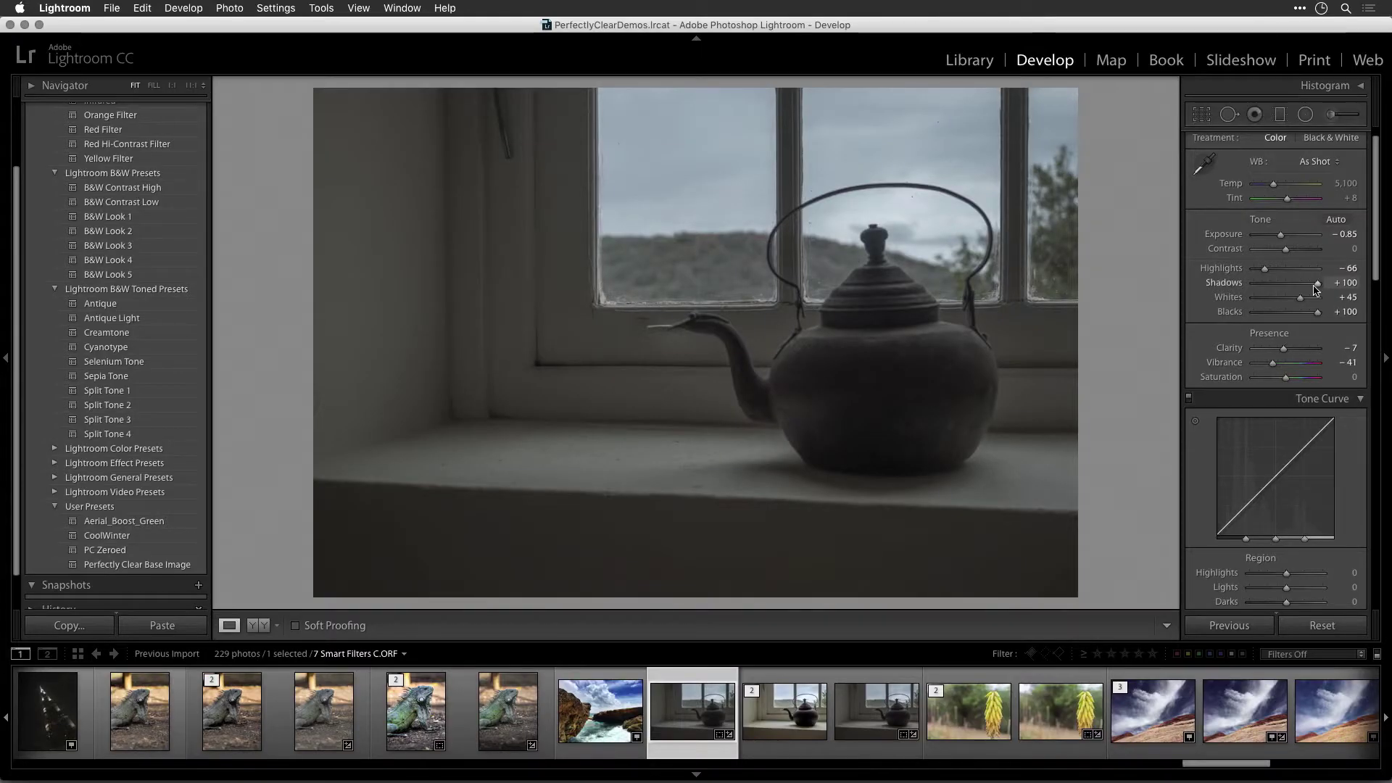
scroll(1304, 301, "down", 3)
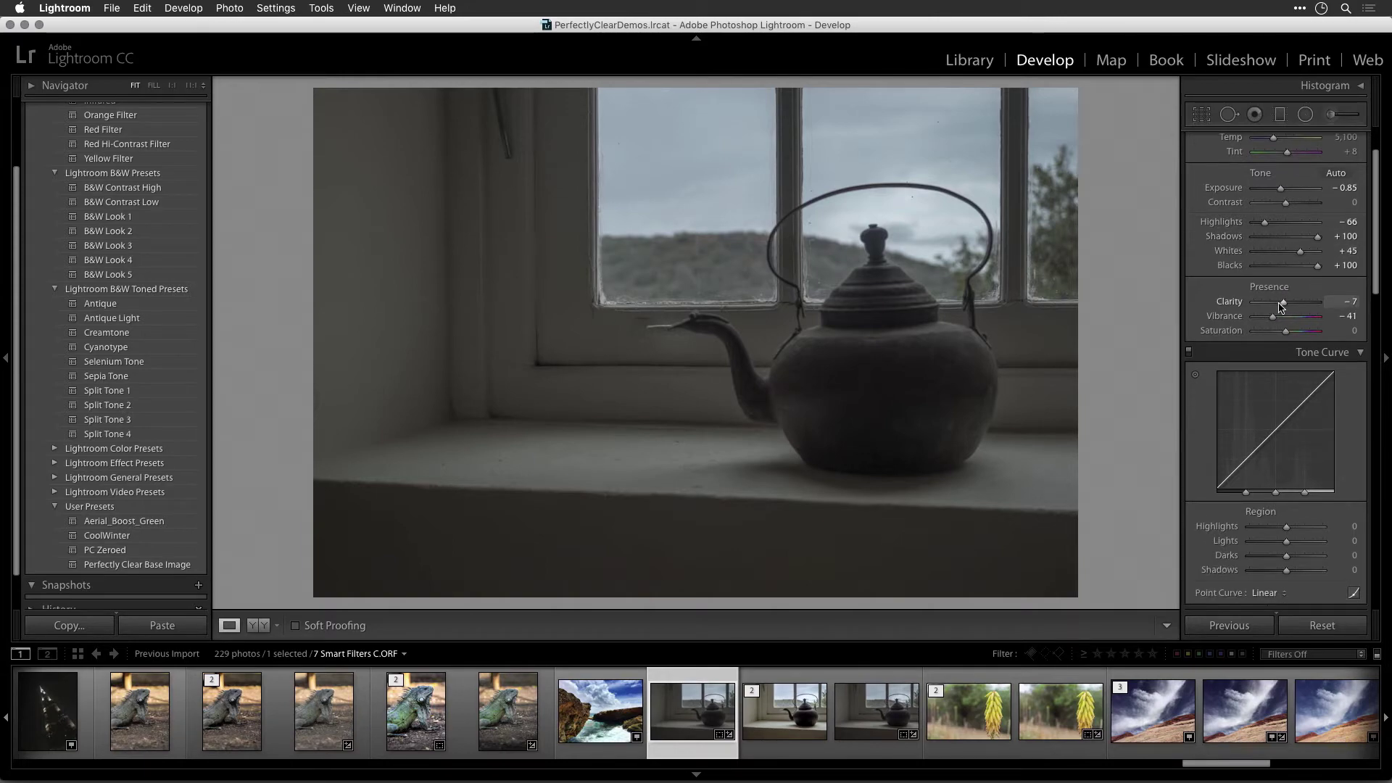
left_click_drag(1283, 302, 1279, 303)
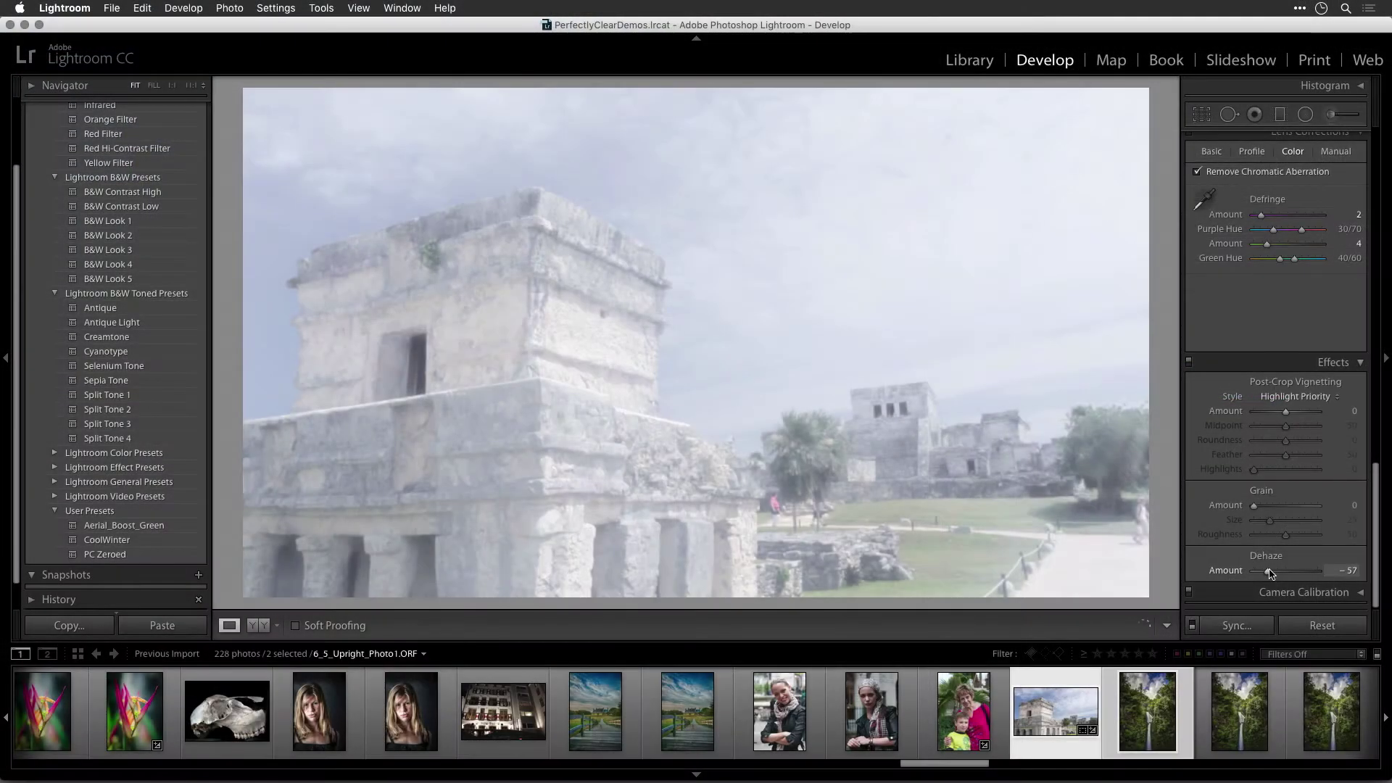
mouse_move(1287, 571)
left_mouse_down()
mouse_move(1307, 572)
mouse_move(1277, 573)
mouse_move(1296, 574)
left_mouse_up()
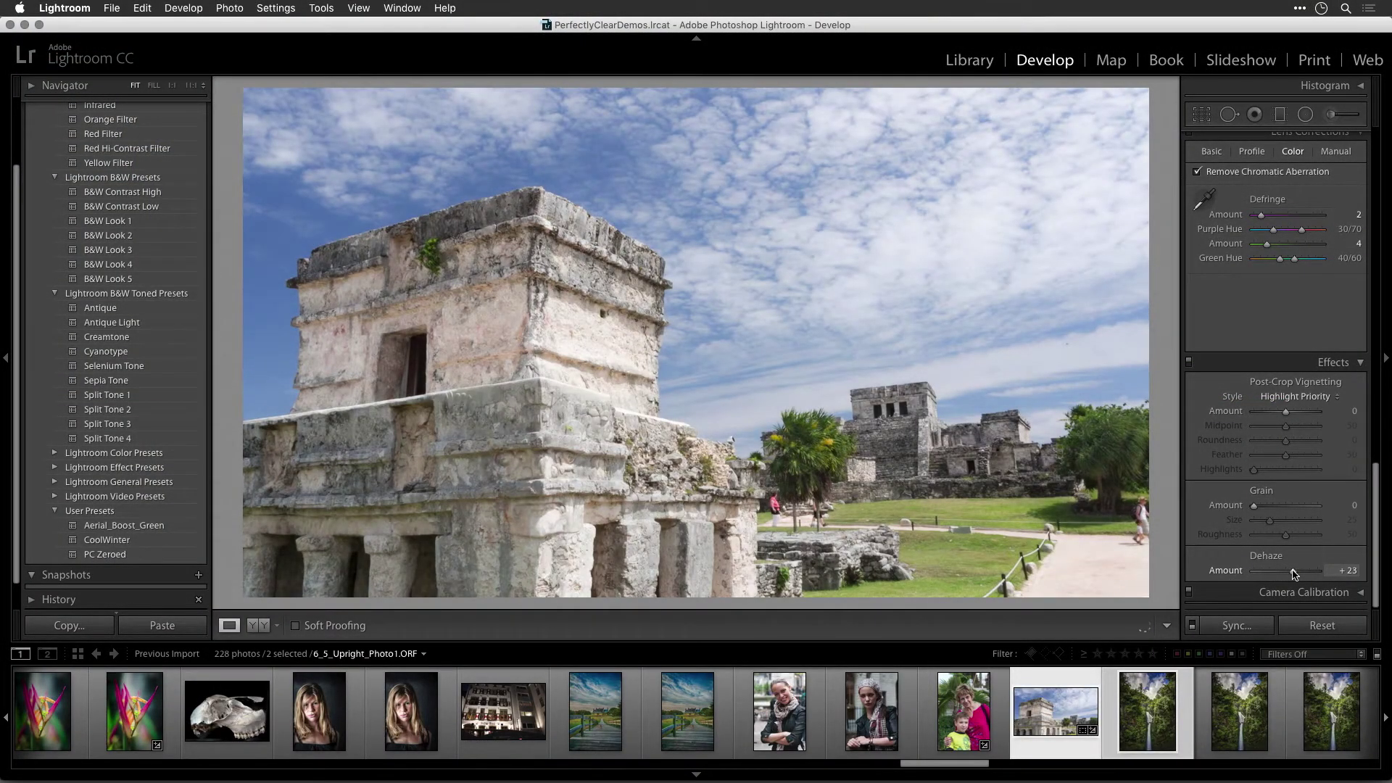
Step: Reset Dehaze to 0 and start a new develop preset named 'Perfectly Clear Base Image'
double_click(1295, 574)
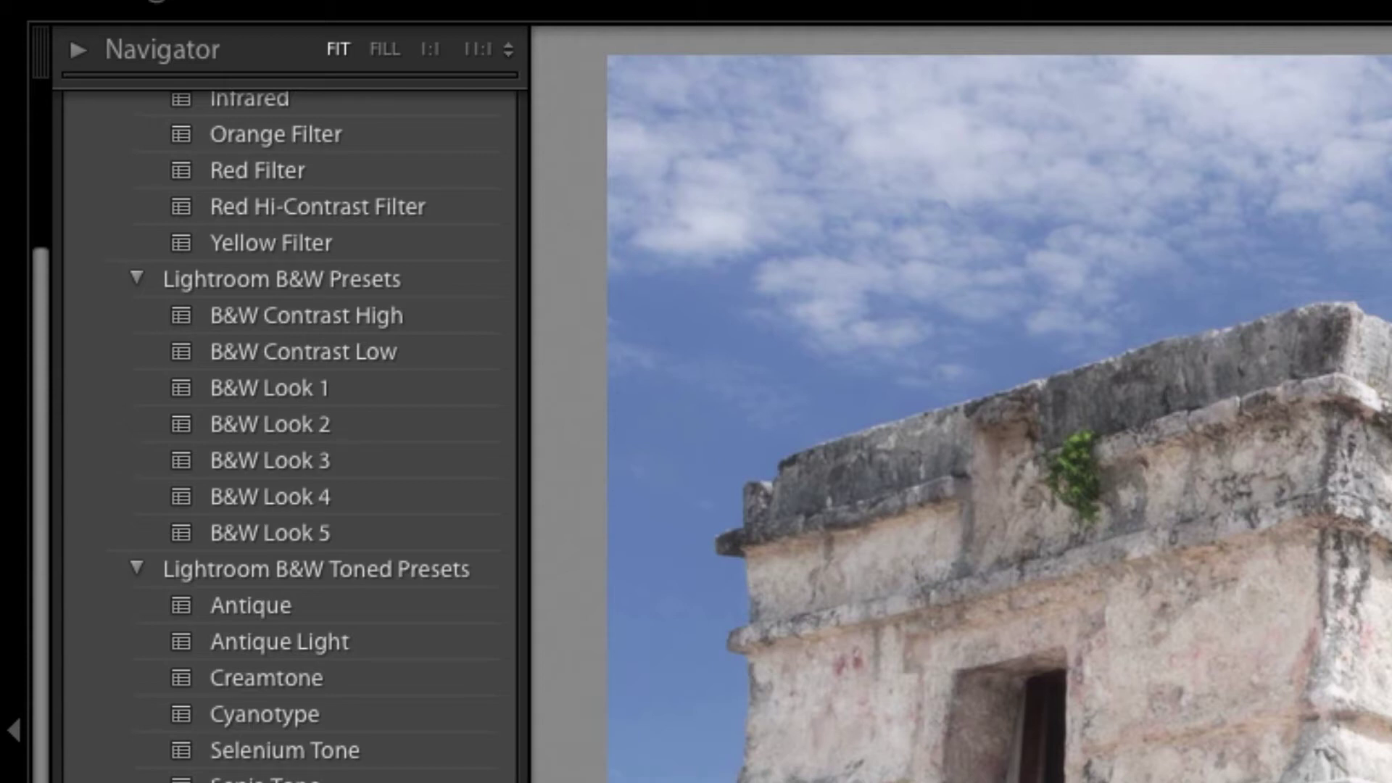
scroll(502, 95, "up", 3)
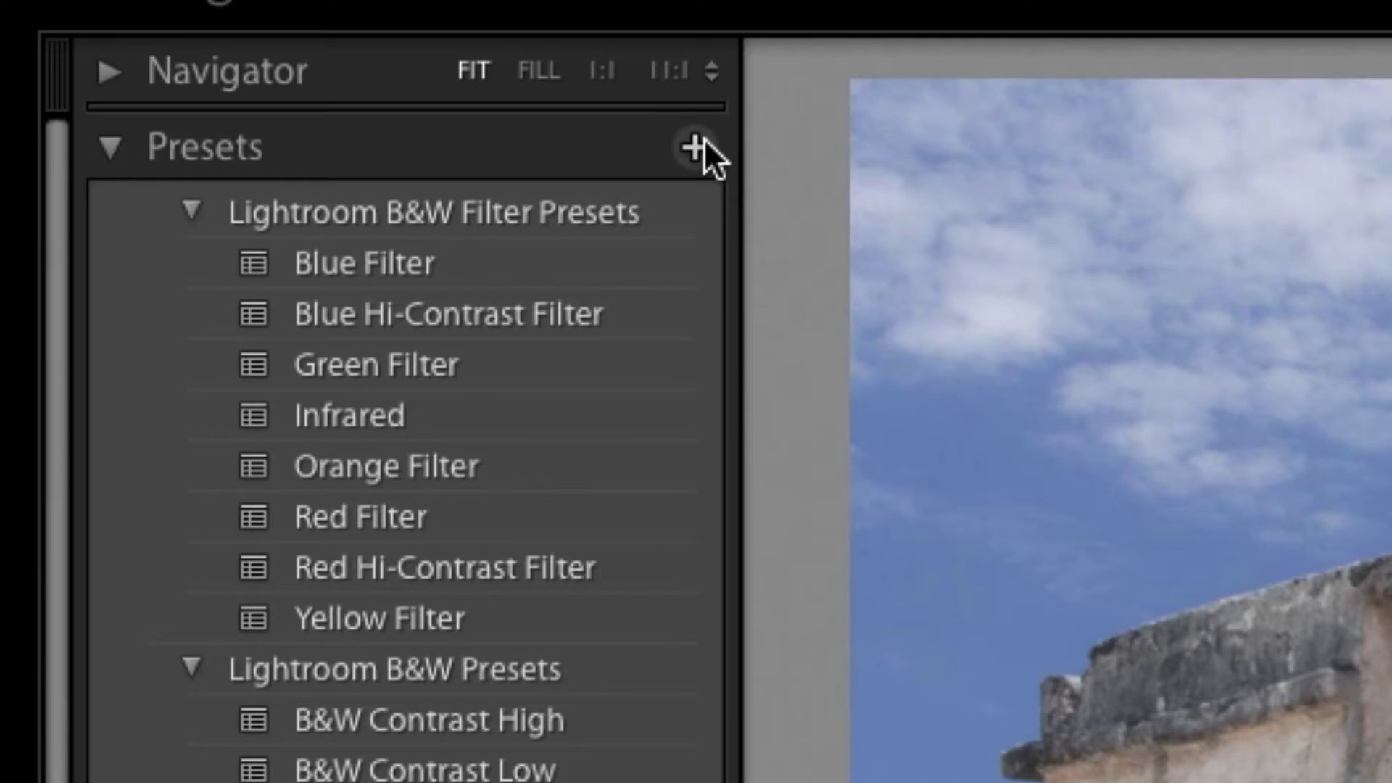
left_click(694, 149)
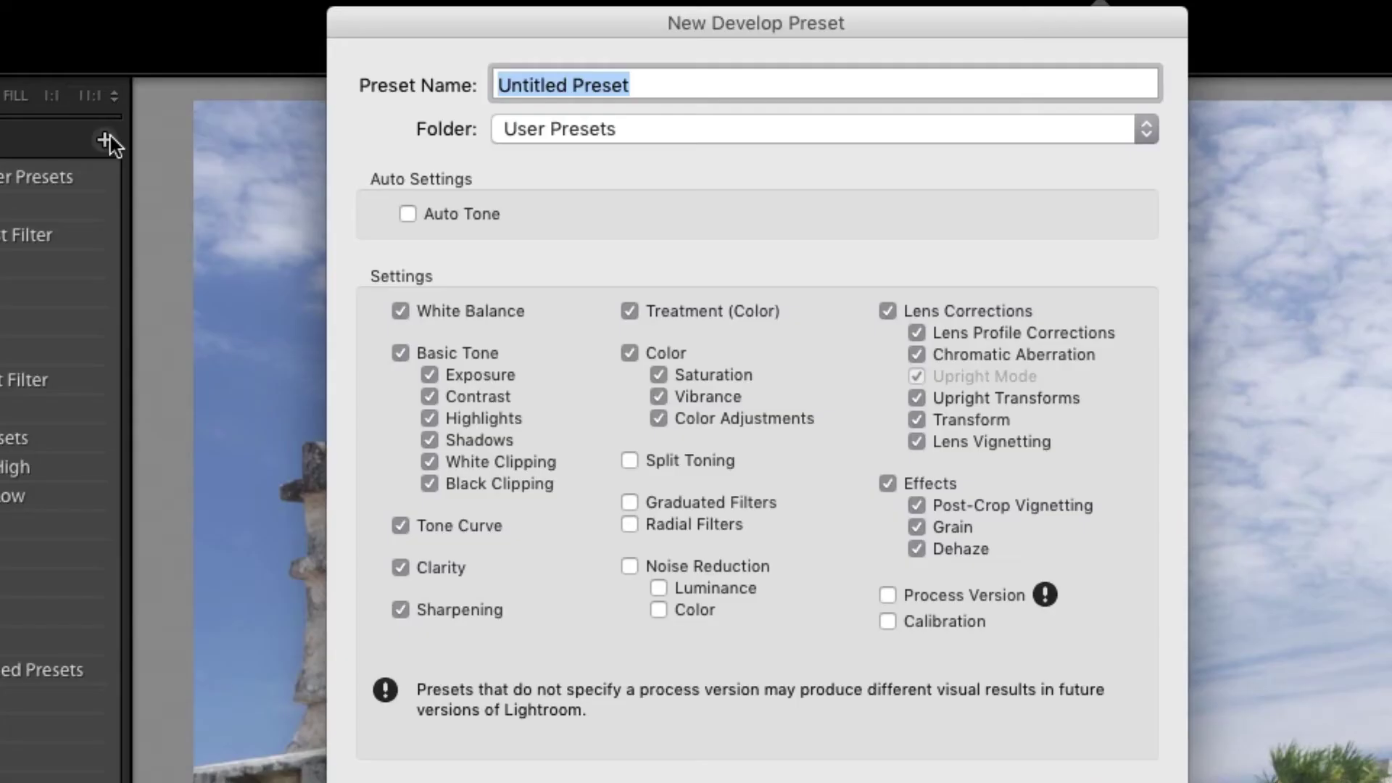
type("Perfe")
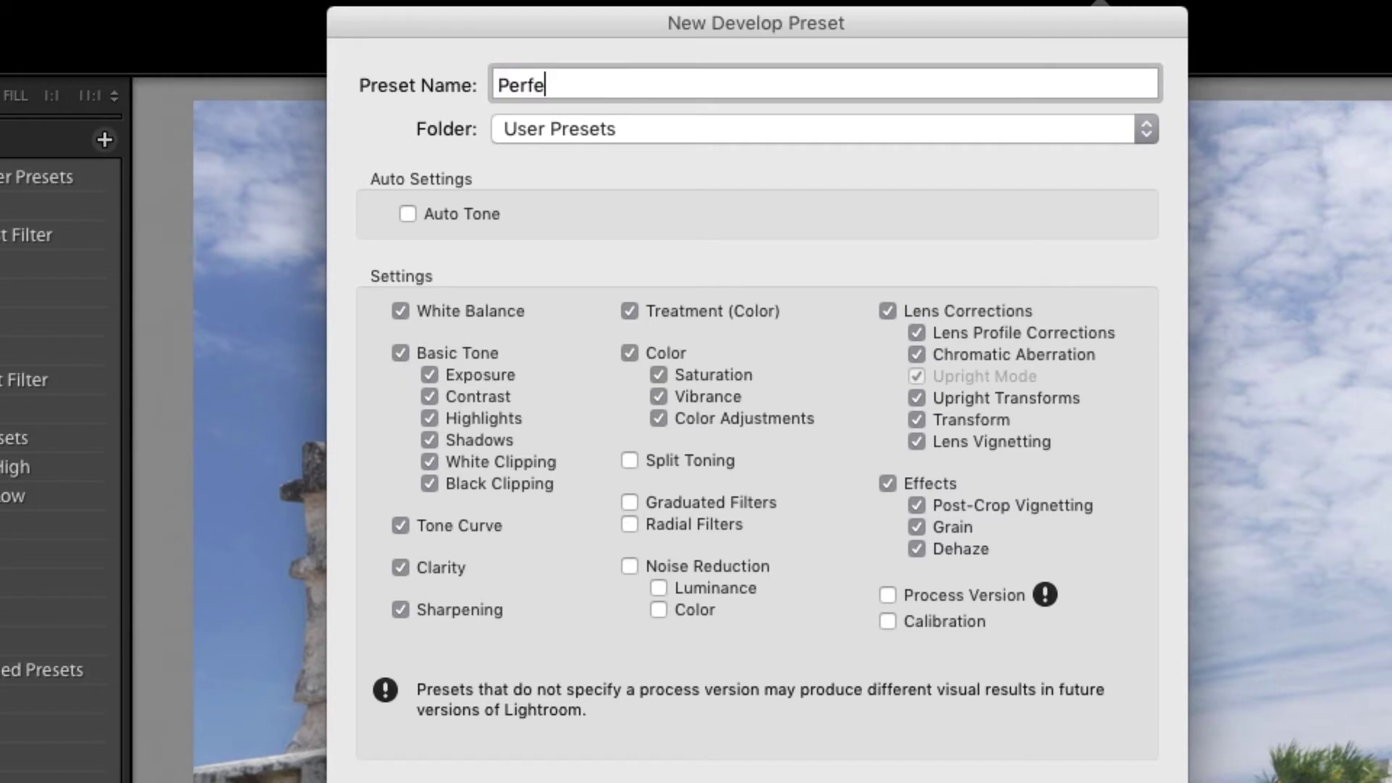
type("ctly Clear Base")
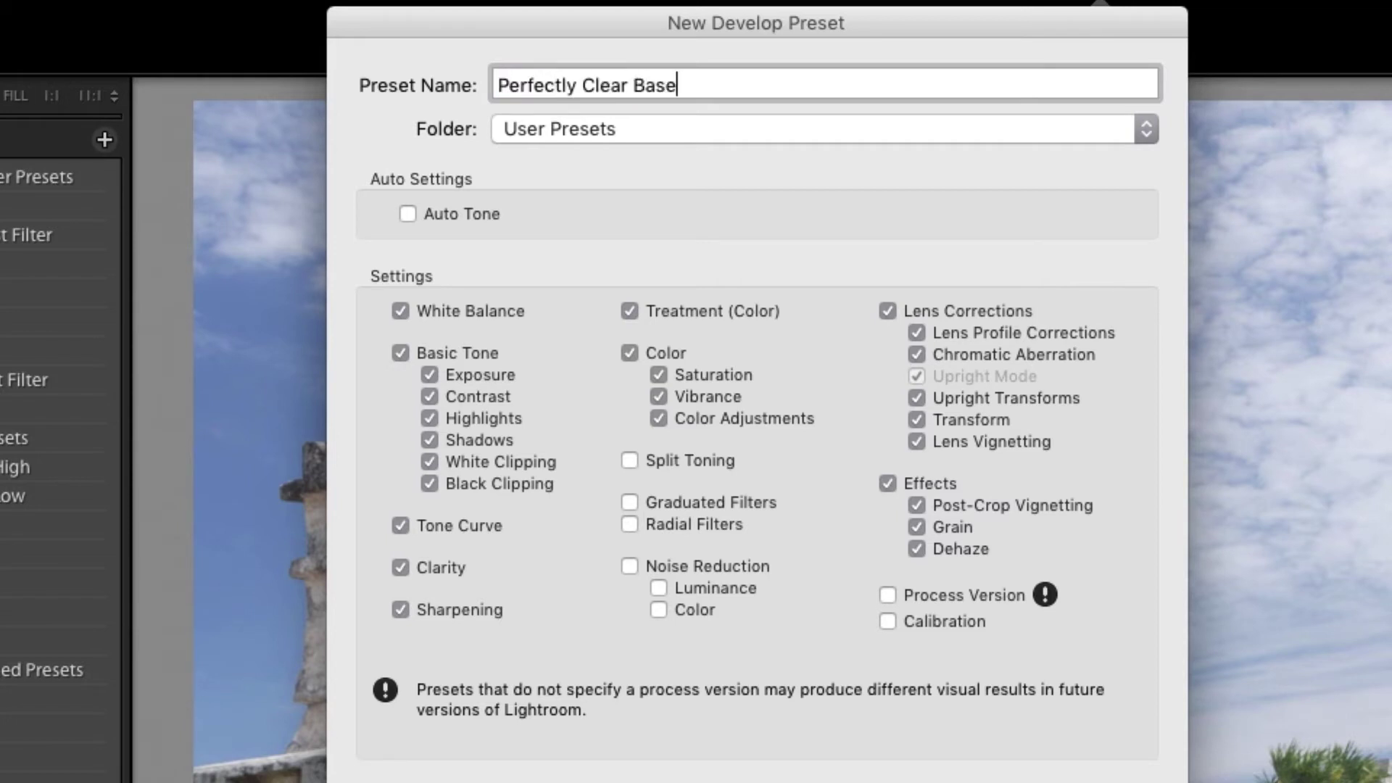
type(" Image")
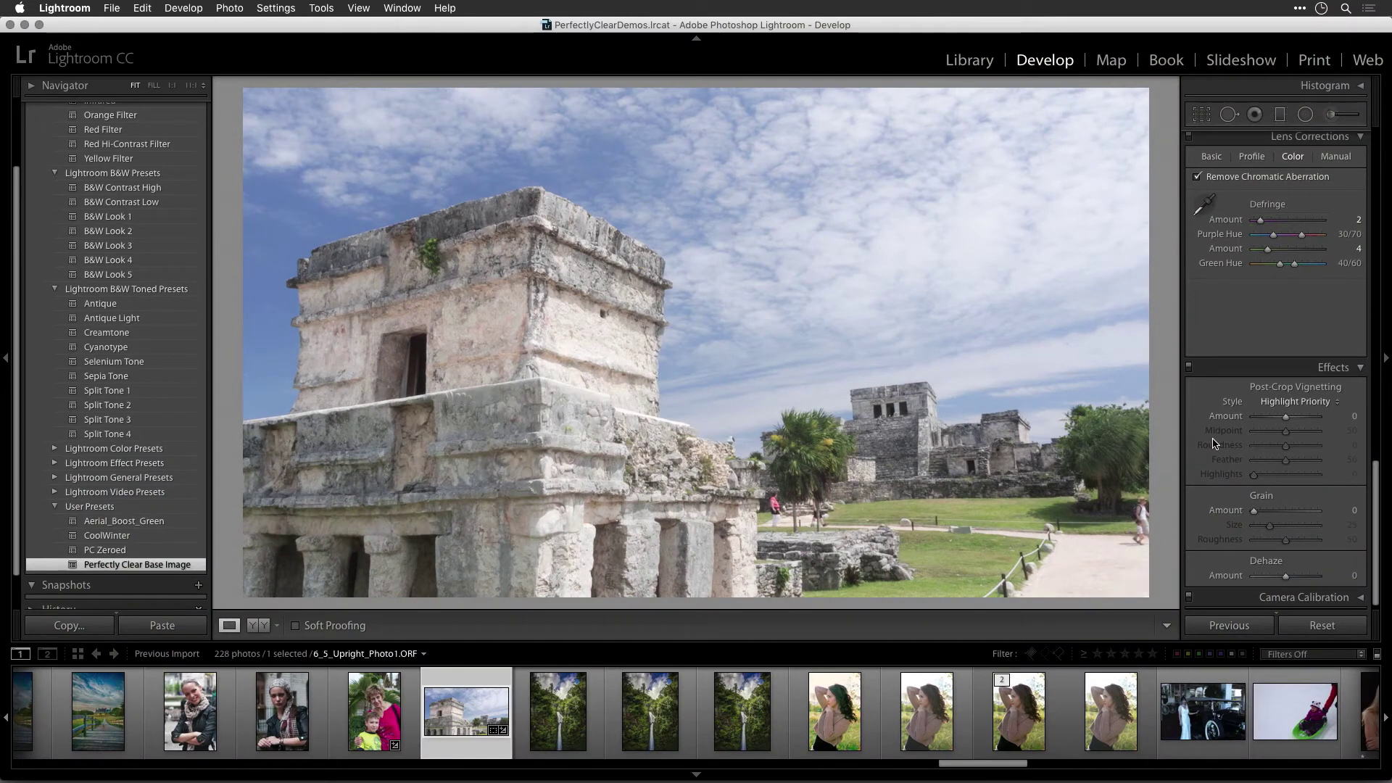
Step: Edit the ruins photo in PerfectlyClearLR as a TIFF, sRGB, 16 bits/component copy
left_click(241, 6)
mouse_move(256, 84)
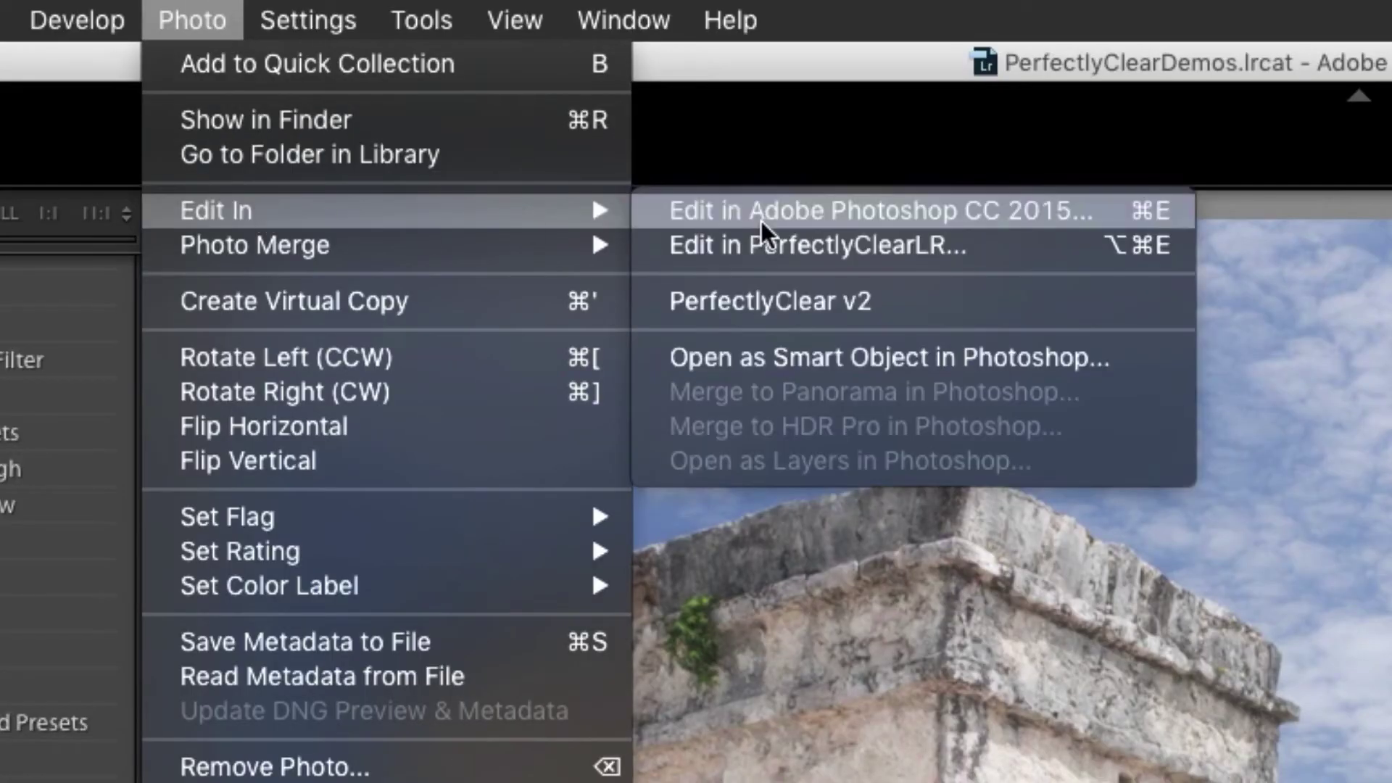
left_click(761, 242)
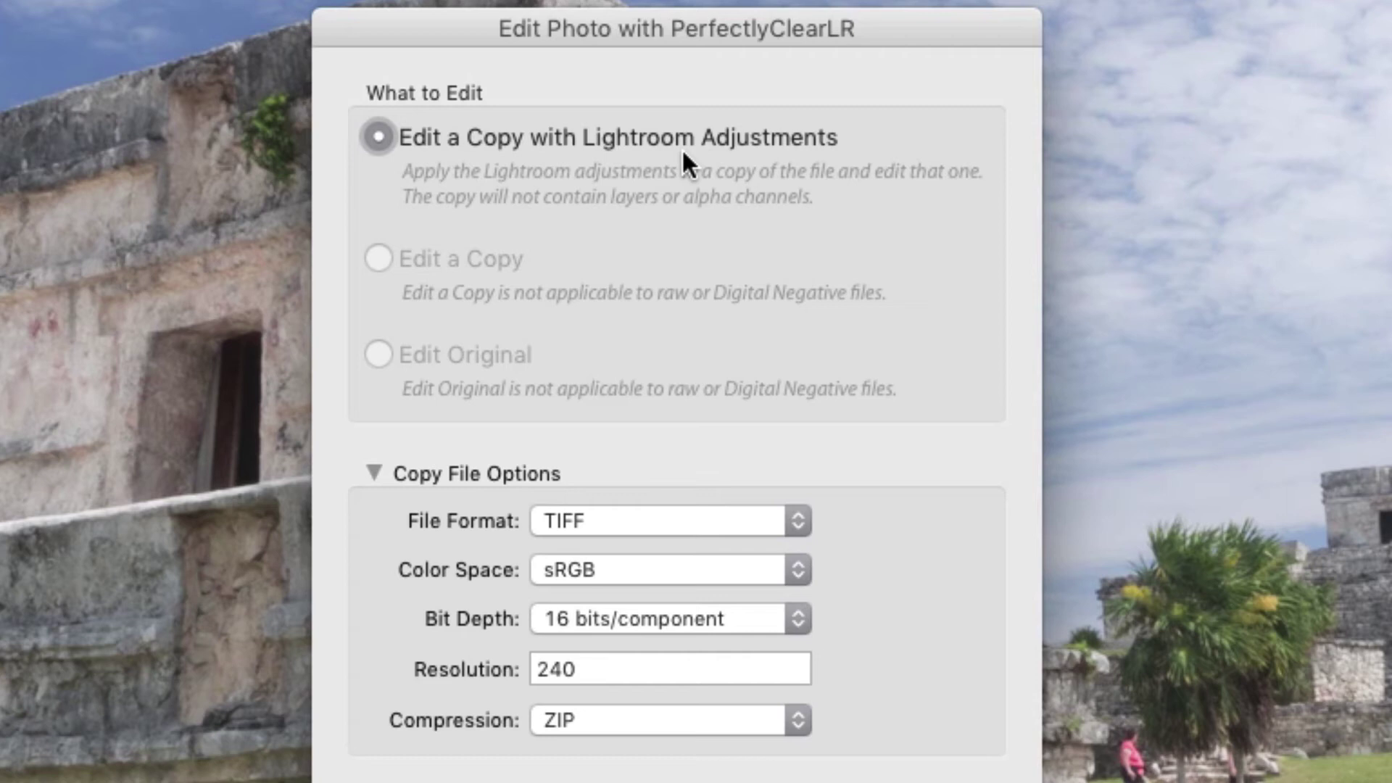
left_click(620, 521)
left_click(618, 518)
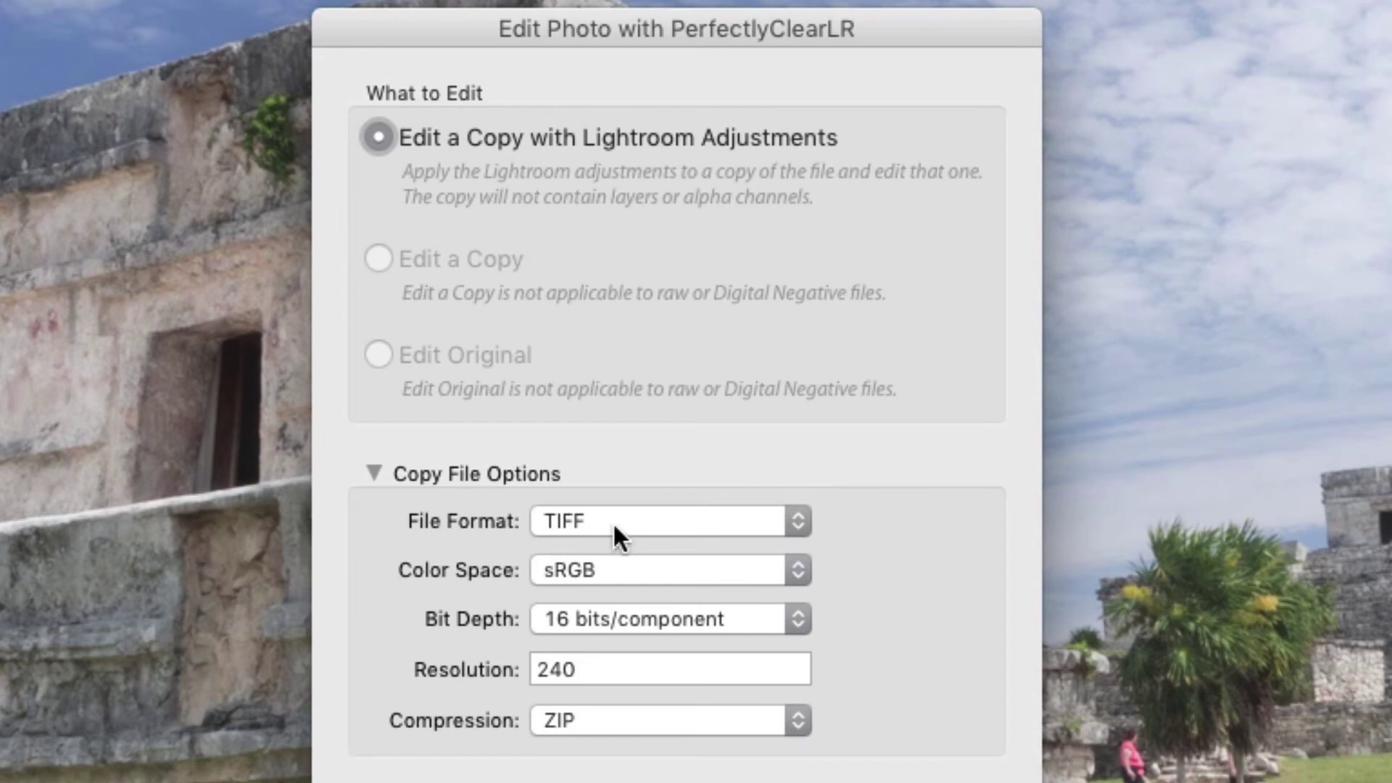
left_click(625, 560)
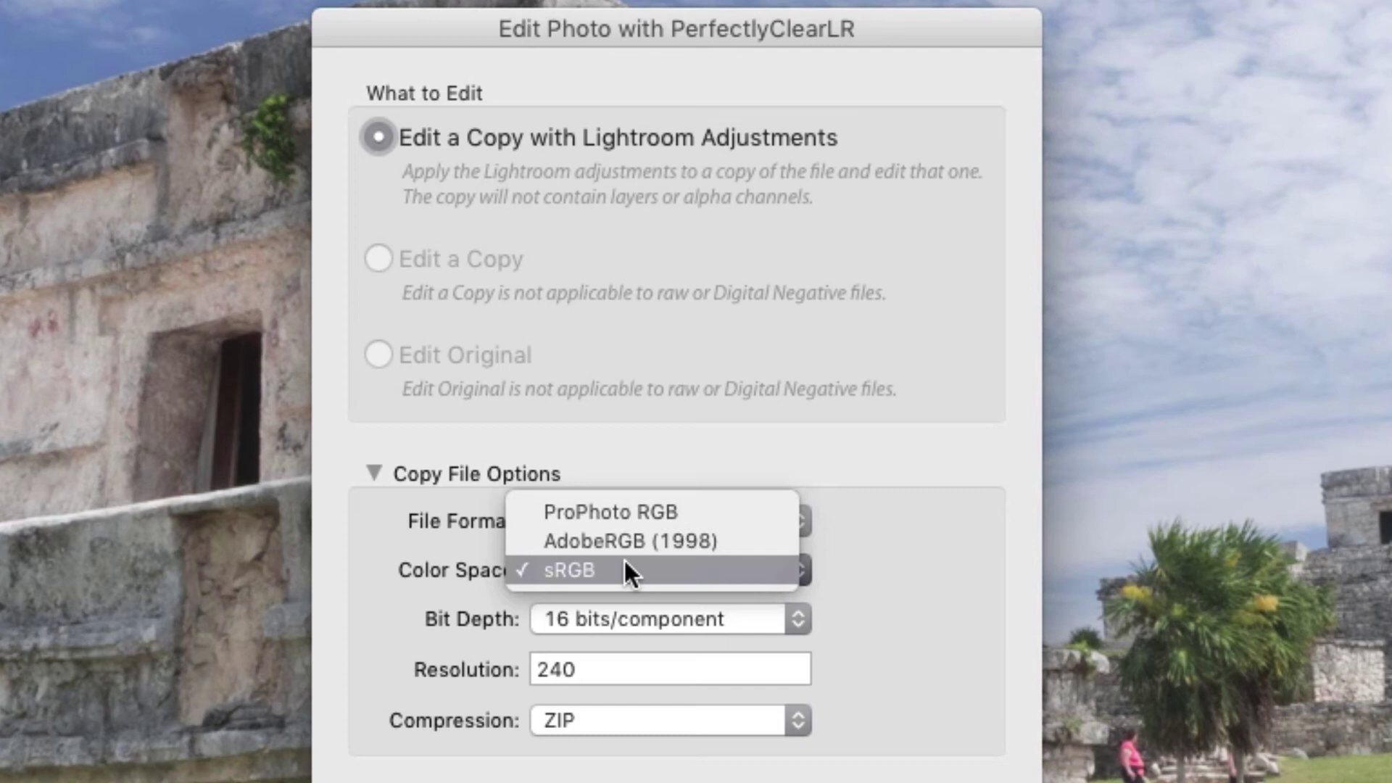
left_click(625, 566)
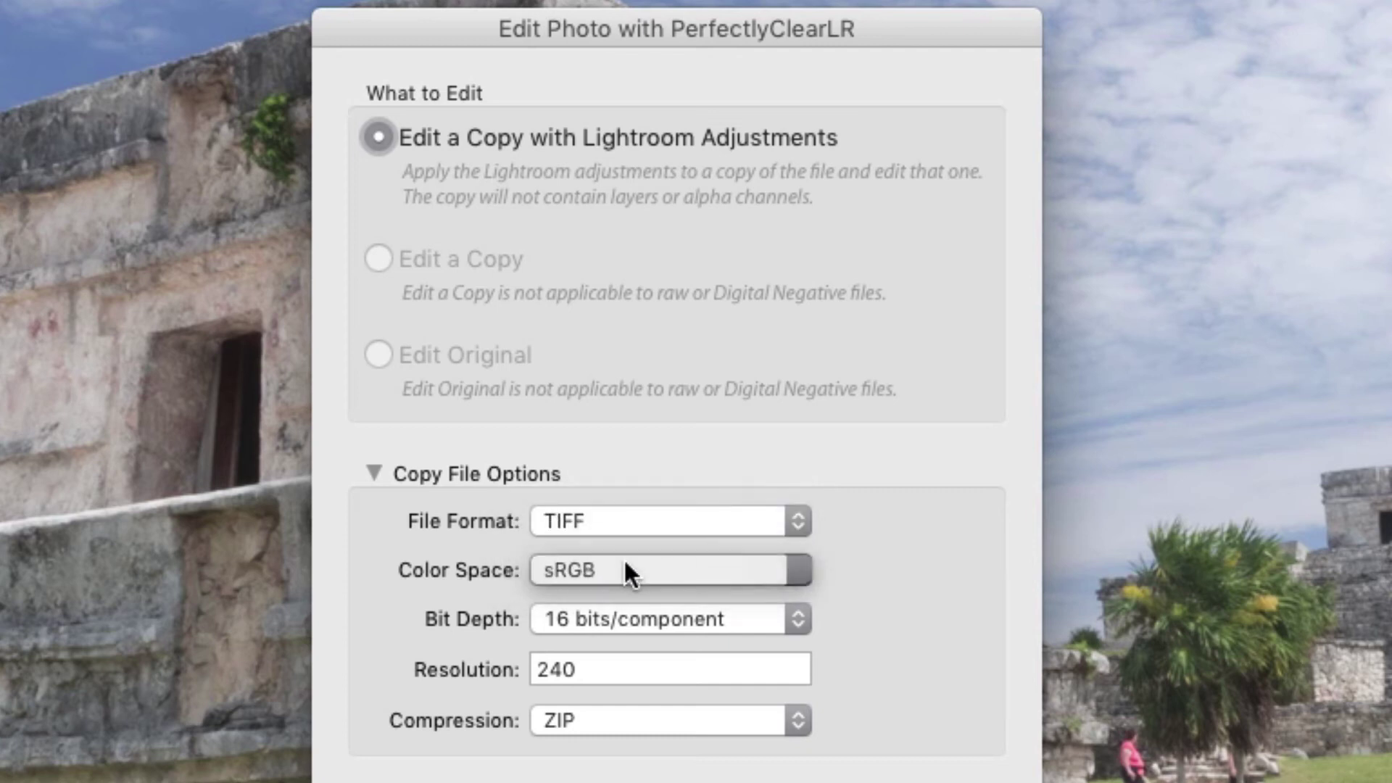
left_click(638, 616)
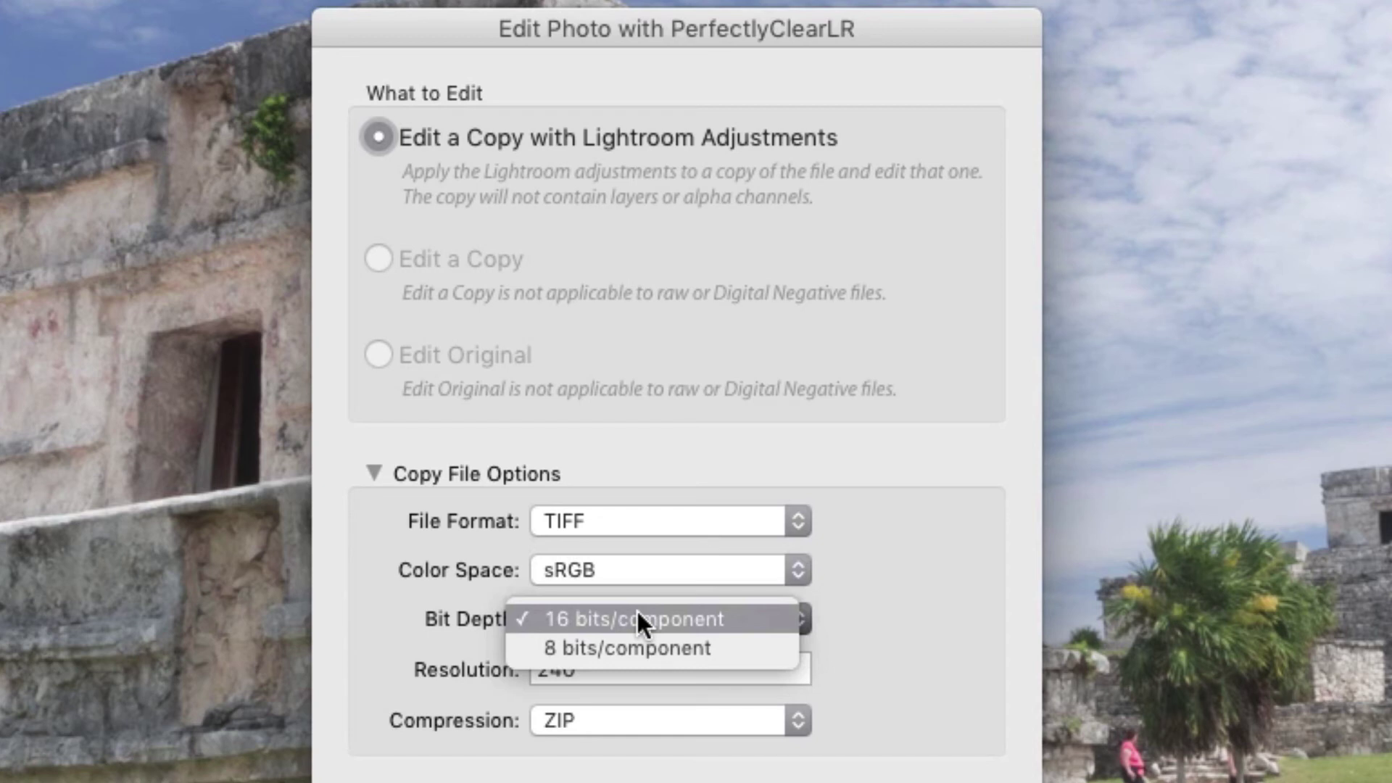
left_click(637, 616)
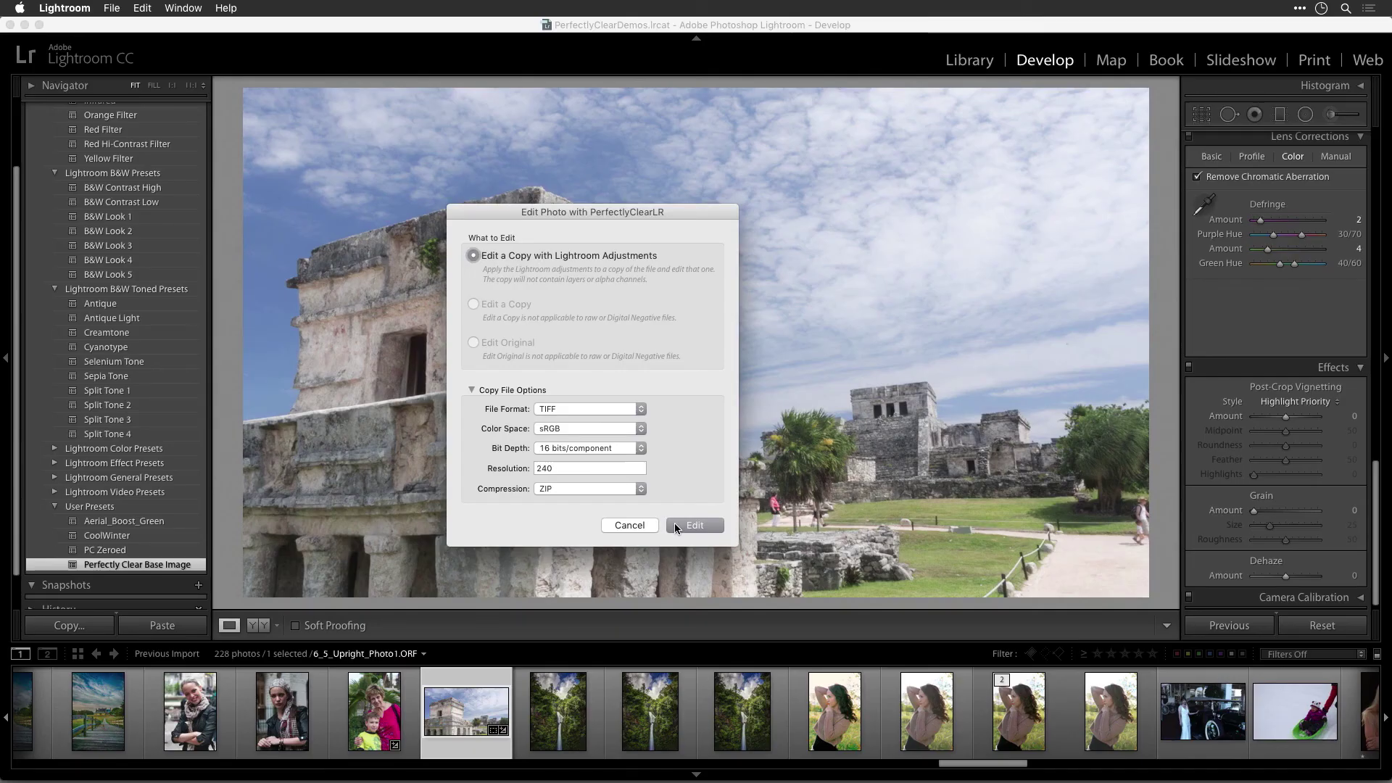
left_click(685, 524)
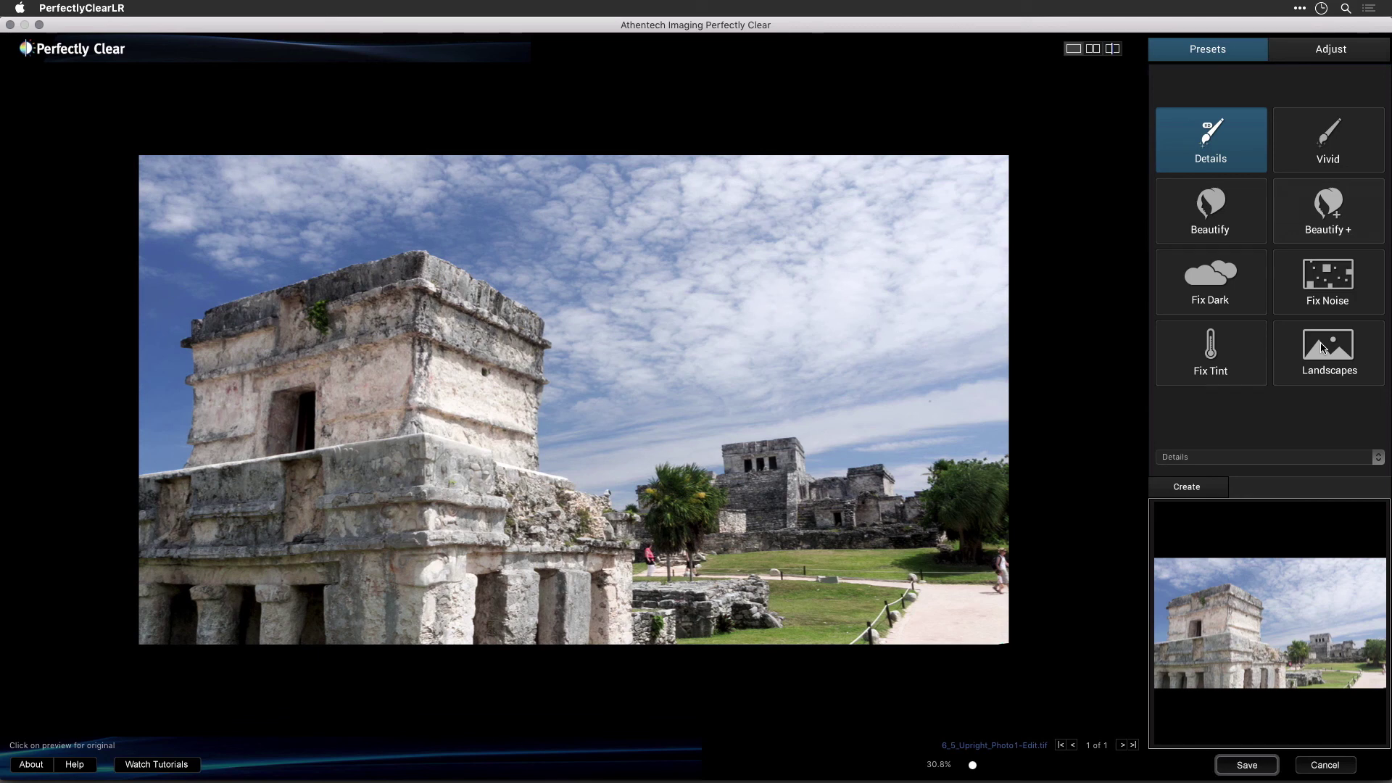
Step: Apply the Landscapes preset to the ruins photo with extra sharpening and noise reduction
left_click(1323, 348)
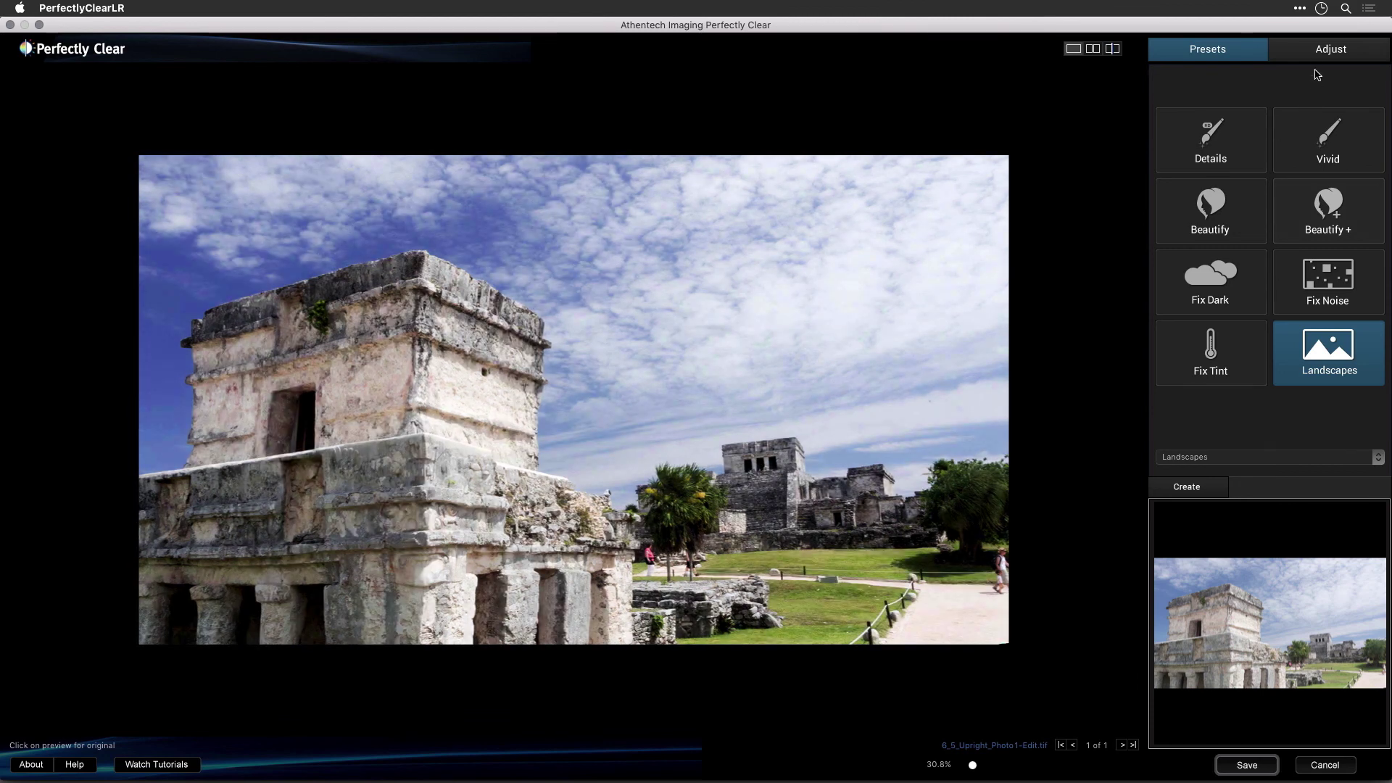
left_click(1318, 52)
left_click(1341, 242)
left_click(1180, 255)
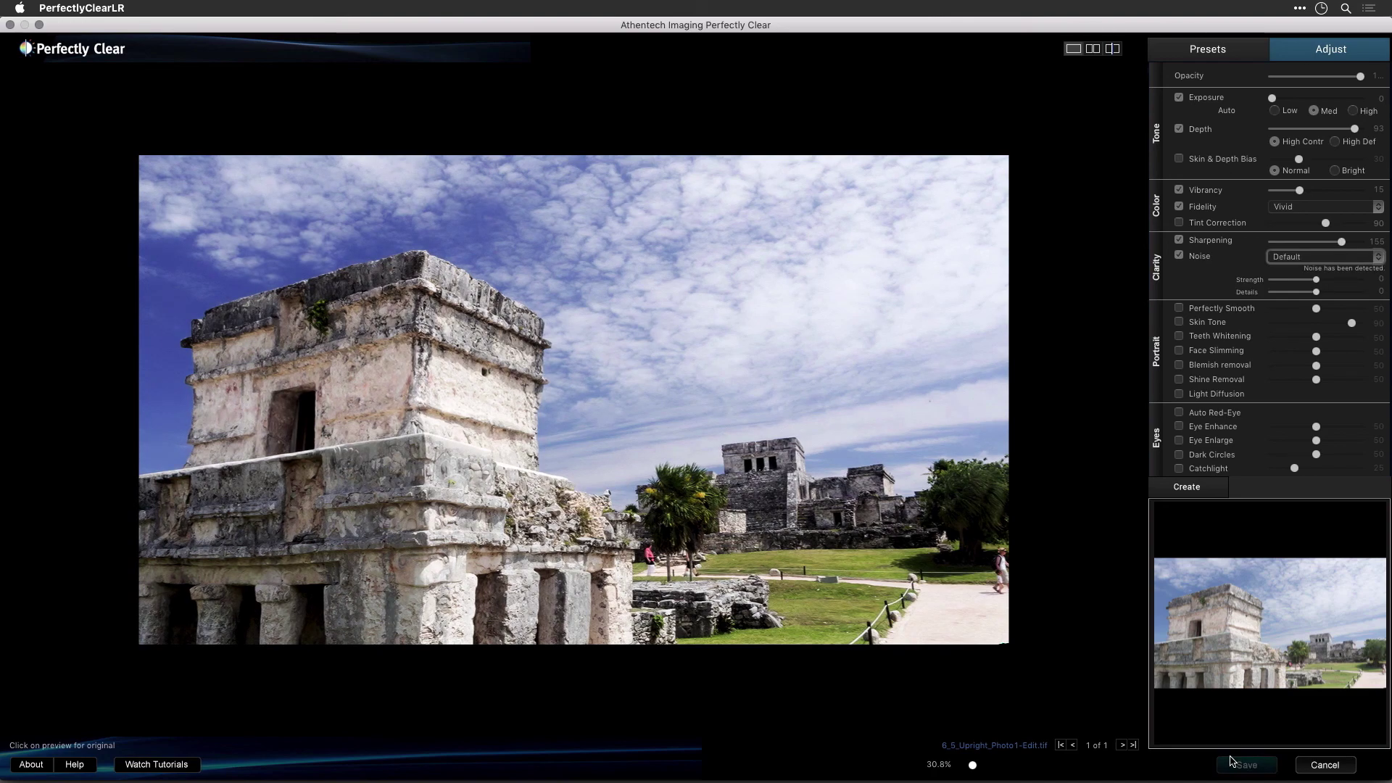
Step: Save the ruins photo, then raise the kettle photo's Exposure and set Vibrancy to 20
left_click(1246, 765)
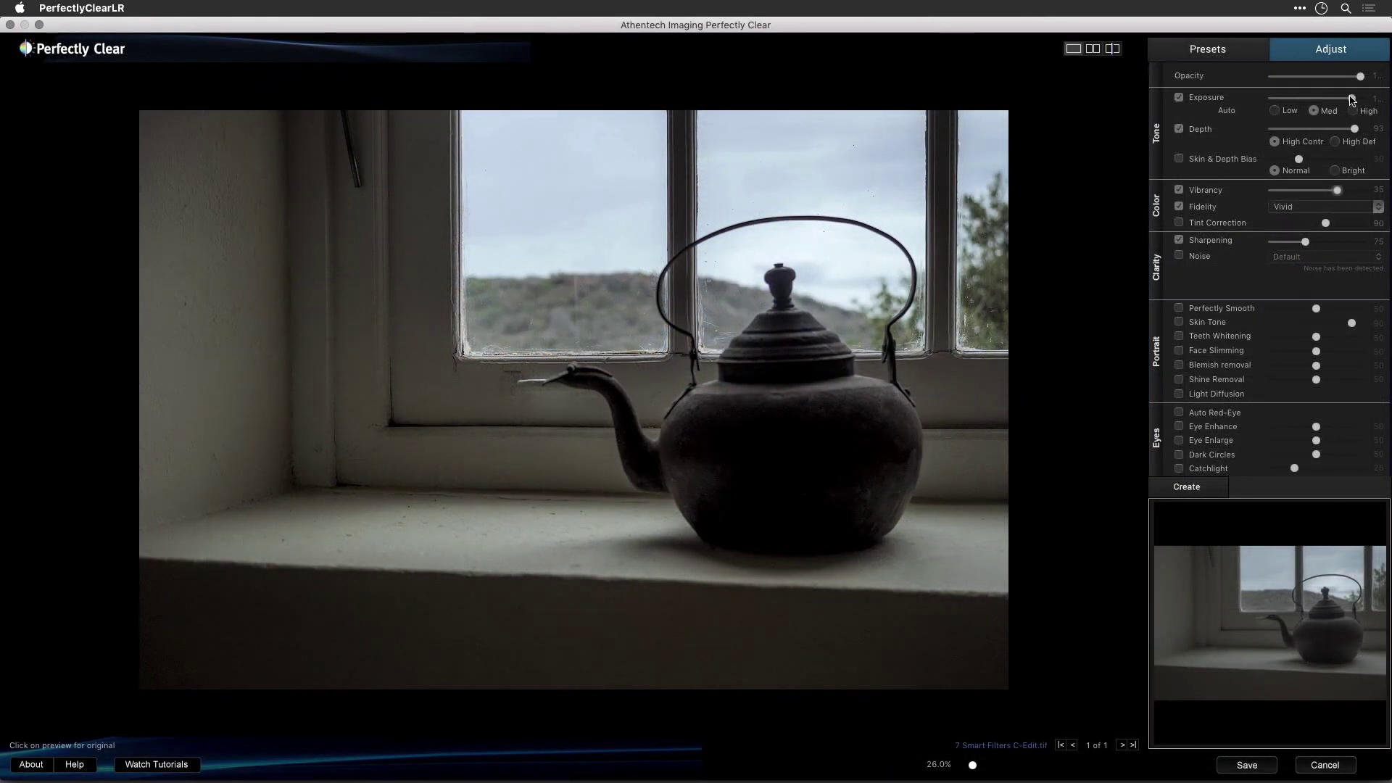
left_click_drag(1332, 98, 1360, 98)
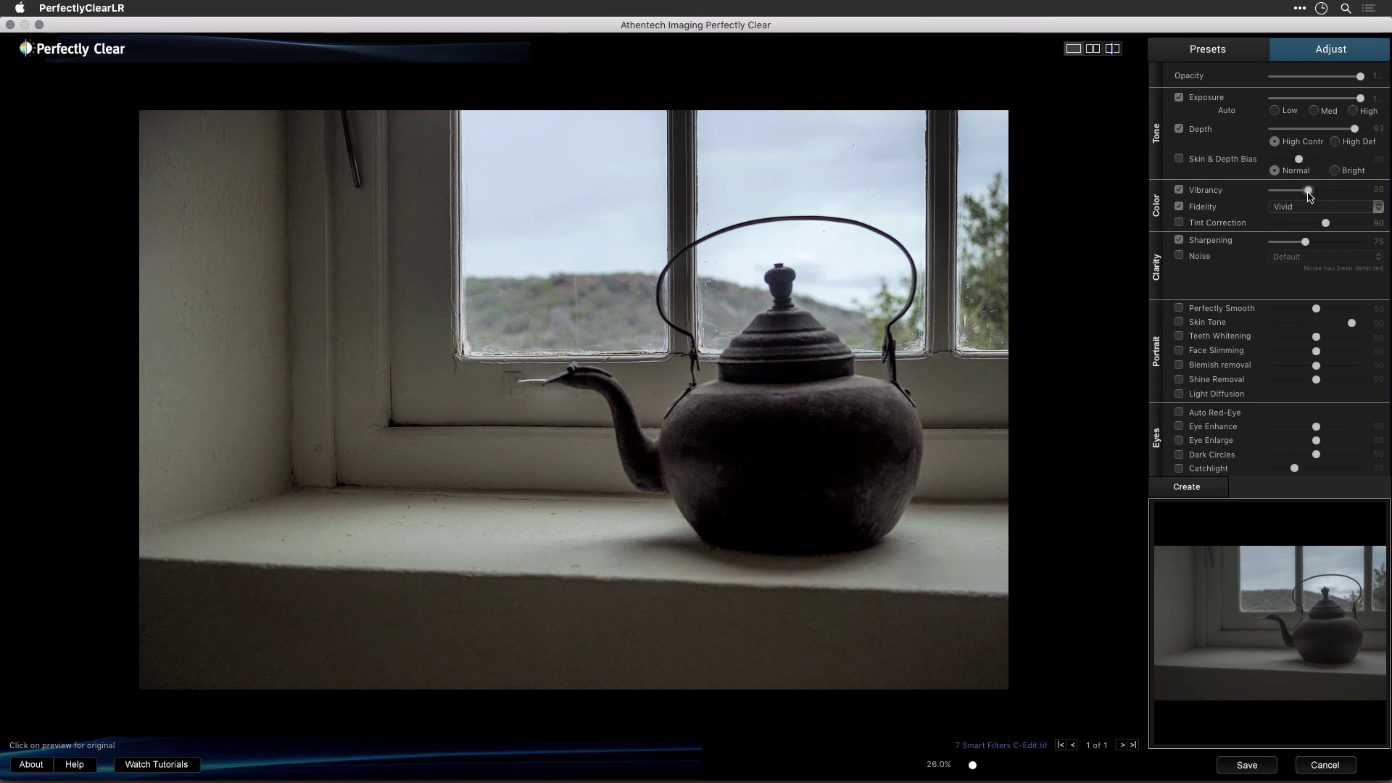
left_click(1307, 190)
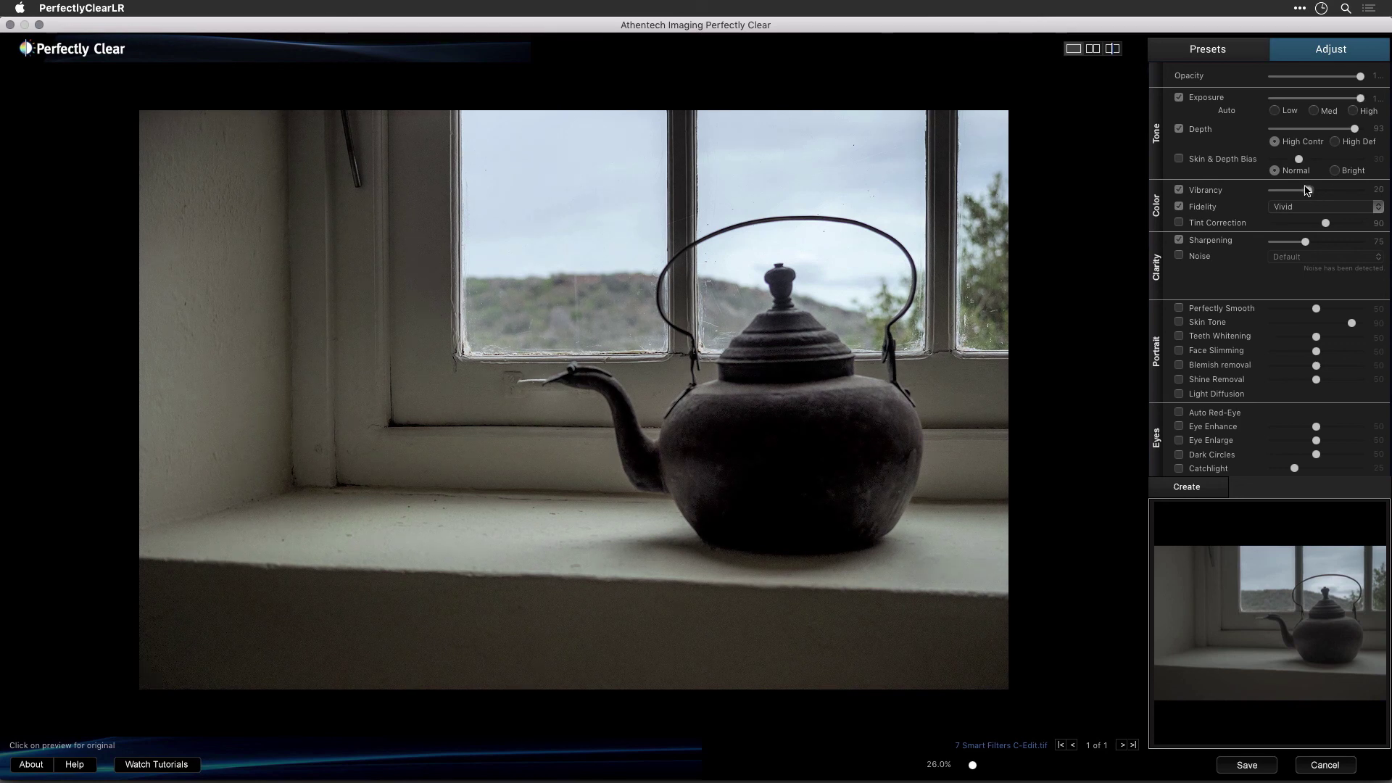